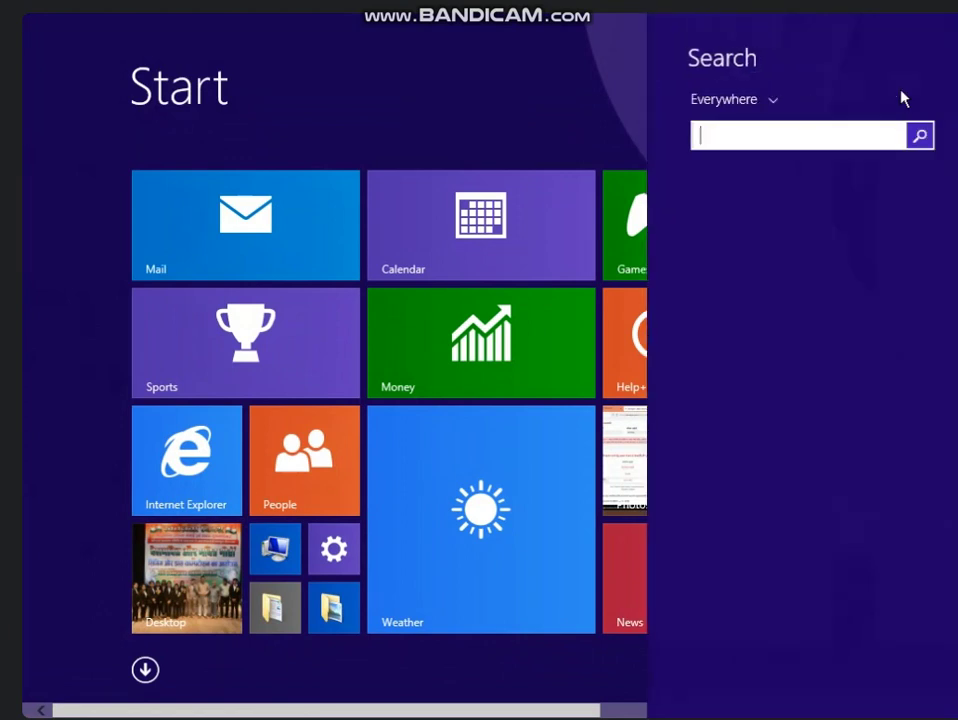
Find and launch Word 2013, and create a blank document
{"action": "type", "text": "Word 2013"}
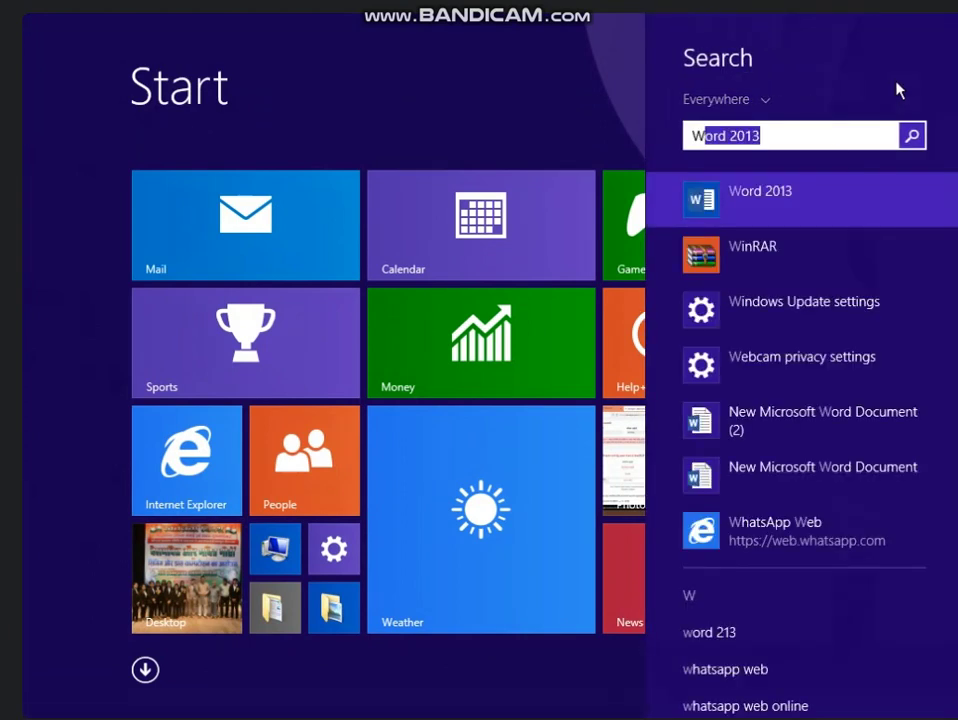
{"action": "left_click", "coordinate": [775, 205]}
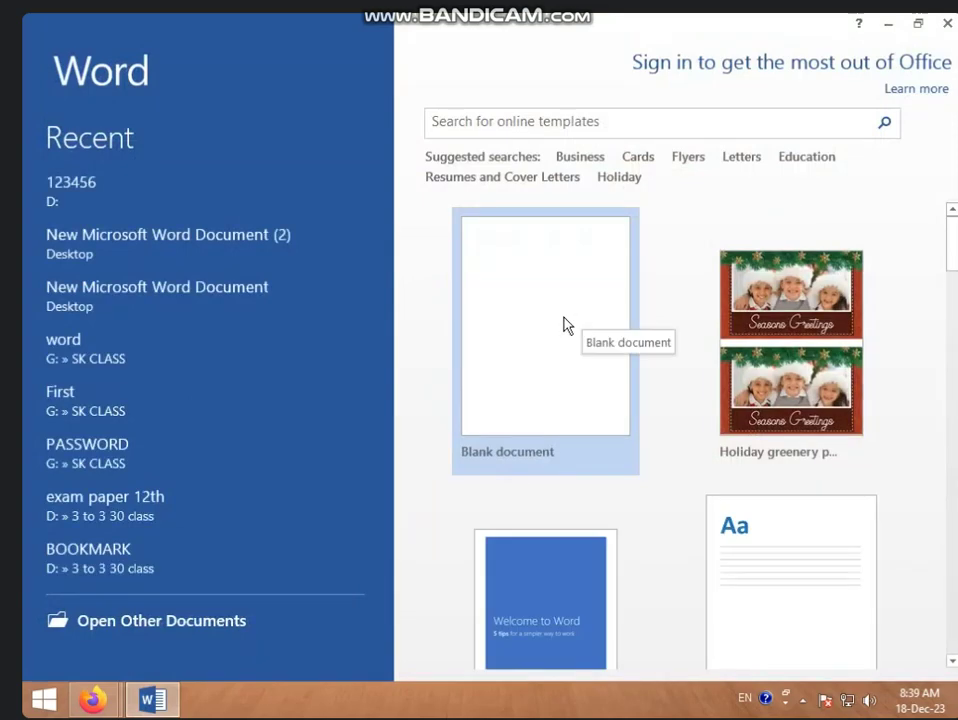
{"action": "left_click", "coordinate": [566, 325]}
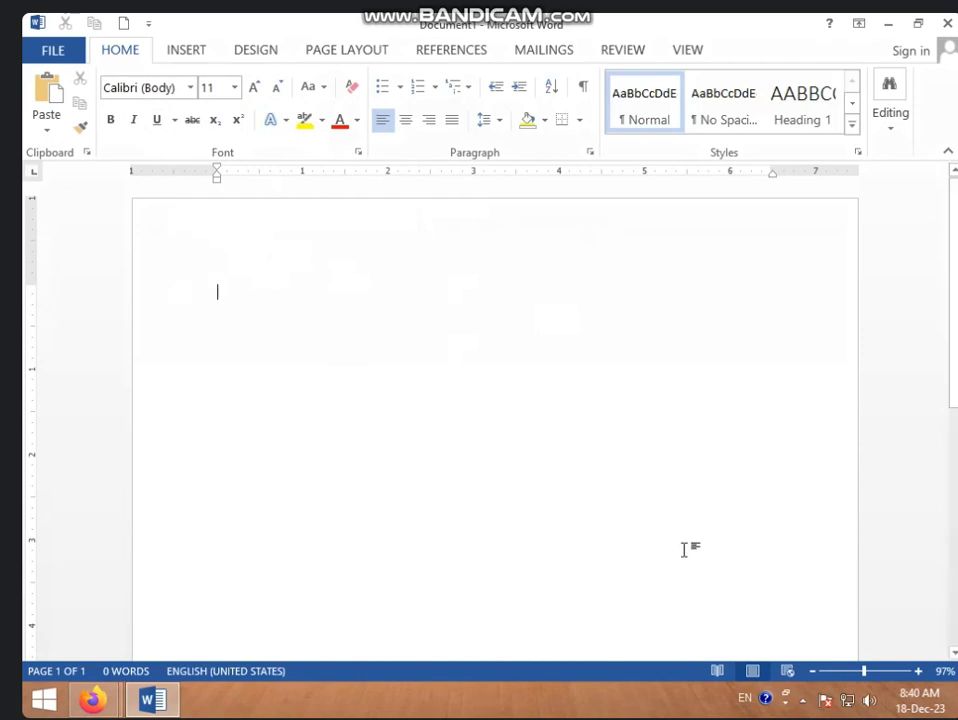
Increase the font size to 28 for the empty first line
{"action": "left_click", "coordinate": [258, 90]}
{"action": "left_click", "coordinate": [258, 90]}
{"action": "left_click", "coordinate": [258, 90]}
{"action": "left_click", "coordinate": [258, 90]}
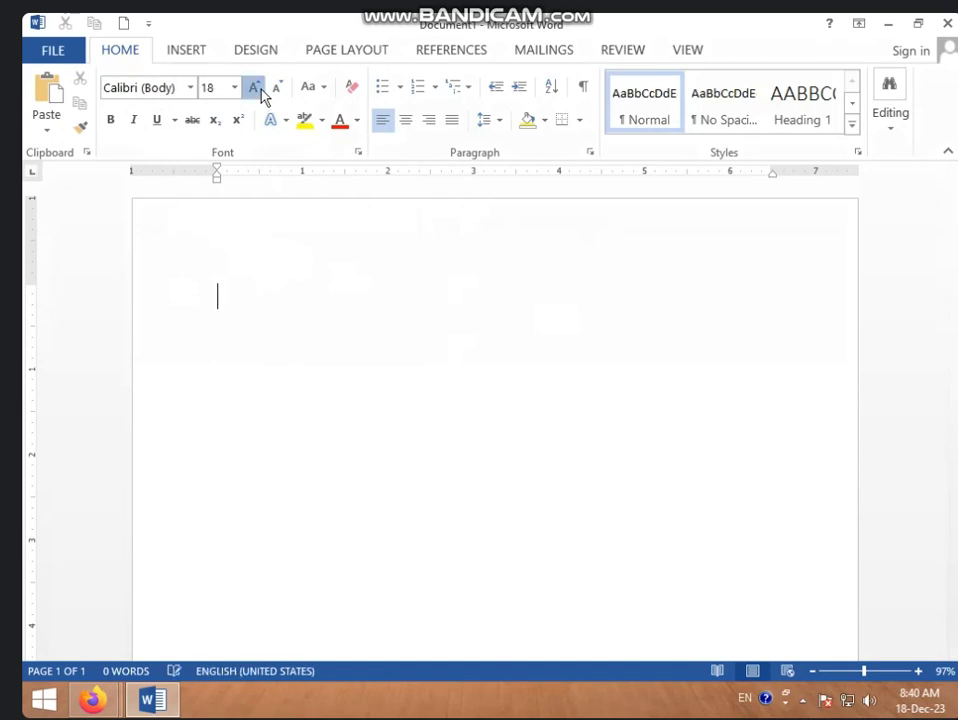
{"action": "left_click", "coordinate": [258, 90]}
{"action": "left_click", "coordinate": [258, 90]}
{"action": "left_click", "coordinate": [258, 90]}
{"action": "left_click", "coordinate": [258, 89]}
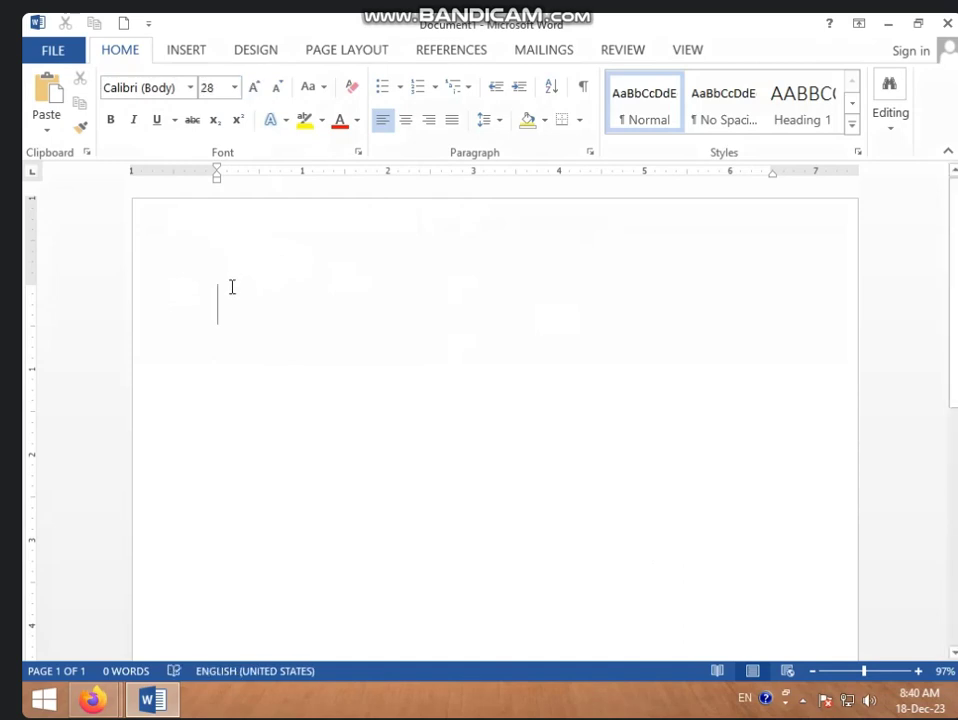
Enter 500 on the first line and apply strikethrough to it
{"action": "type", "text": "500"}
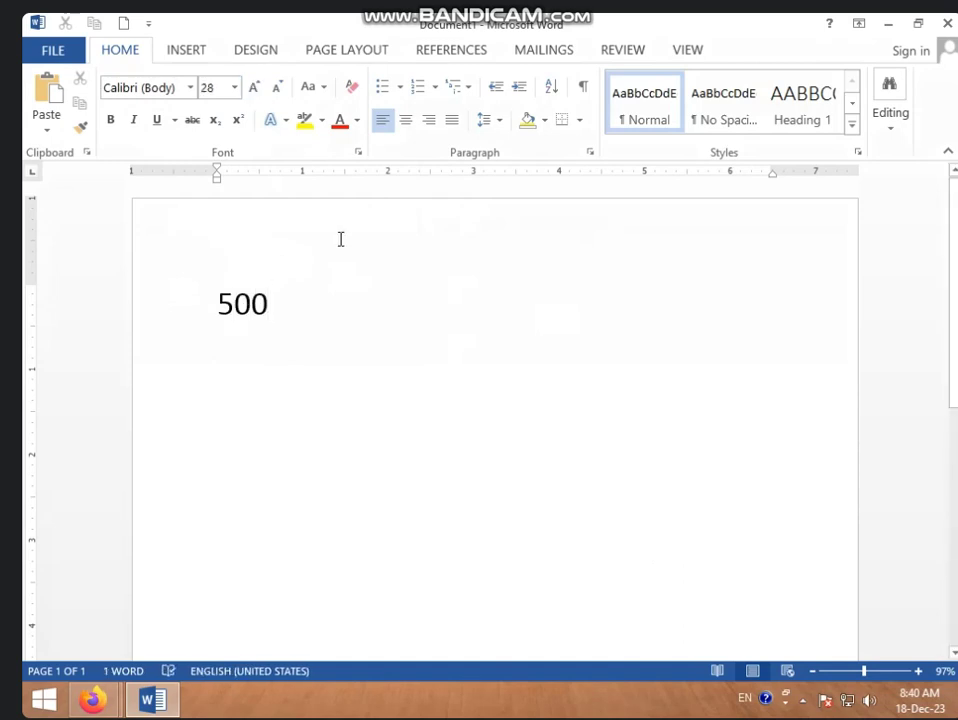
{"action": "left_click", "coordinate": [217, 304]}
{"action": "left_click_drag", "start_coordinate": [217, 304], "coordinate": [291, 304]}
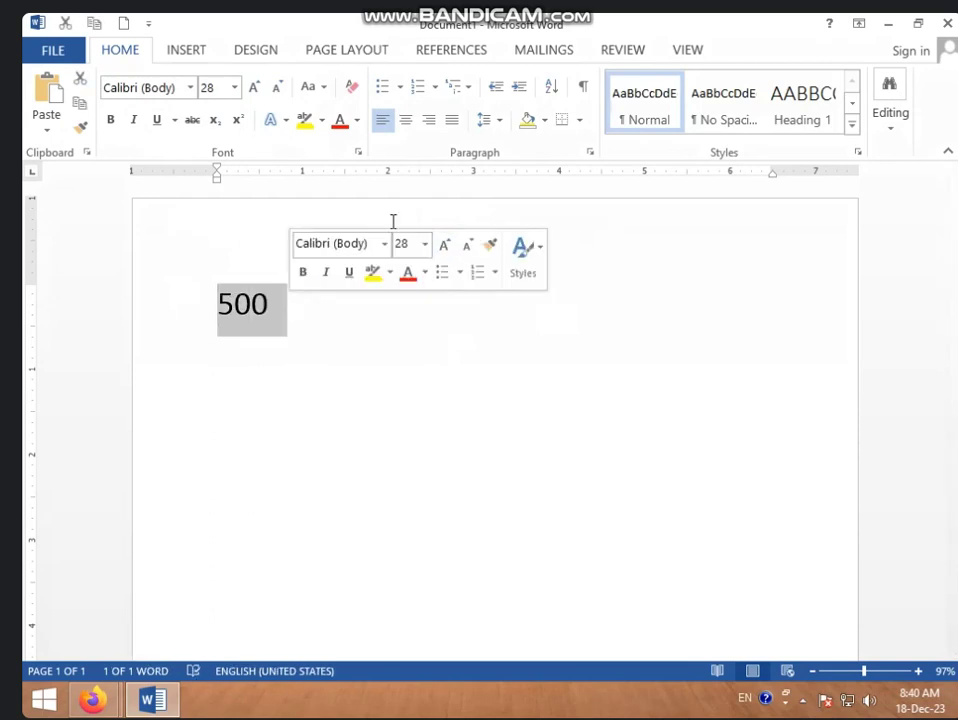
{"action": "left_click", "coordinate": [190, 121]}
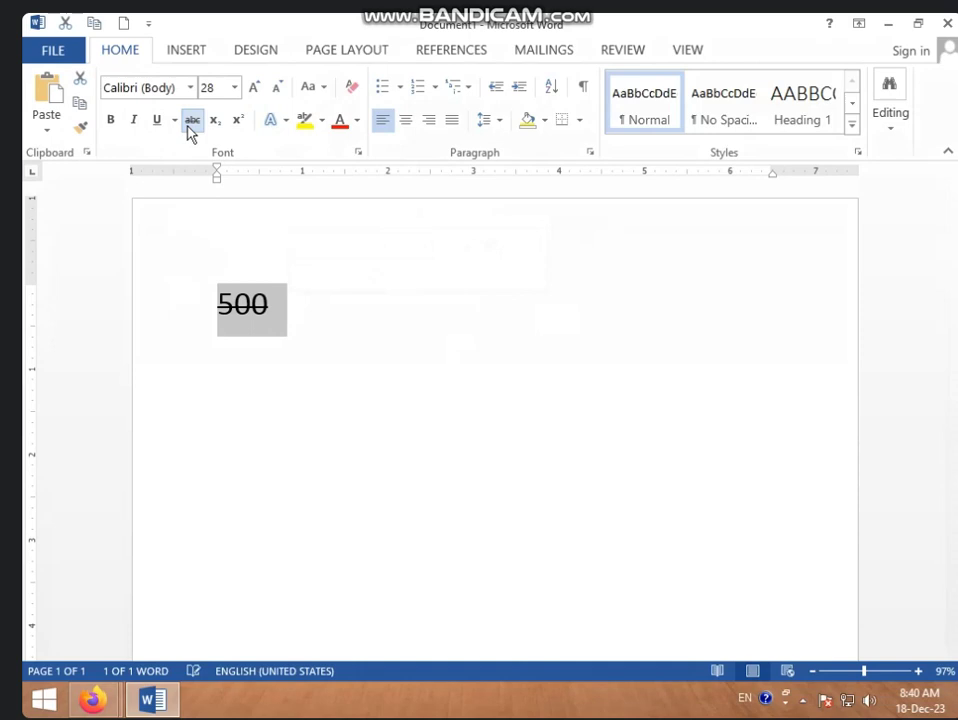
{"action": "left_click", "coordinate": [327, 296]}
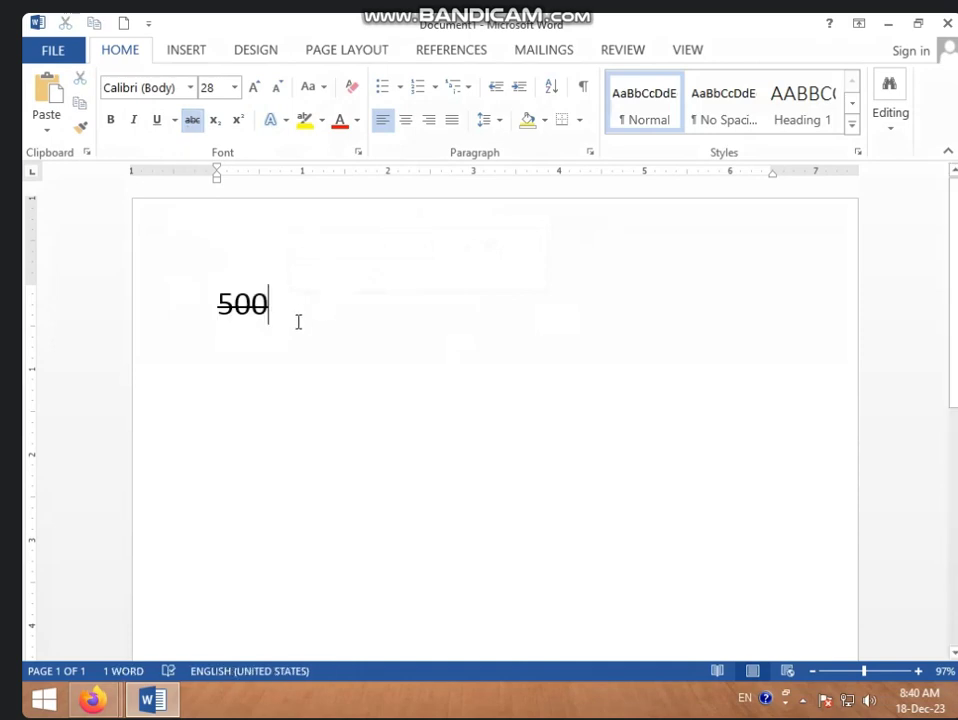
Turn off strikethrough and enter 250 on a new line below the struck-out 500
{"action": "left_click", "coordinate": [190, 121]}
{"action": "key", "text": "Return"}
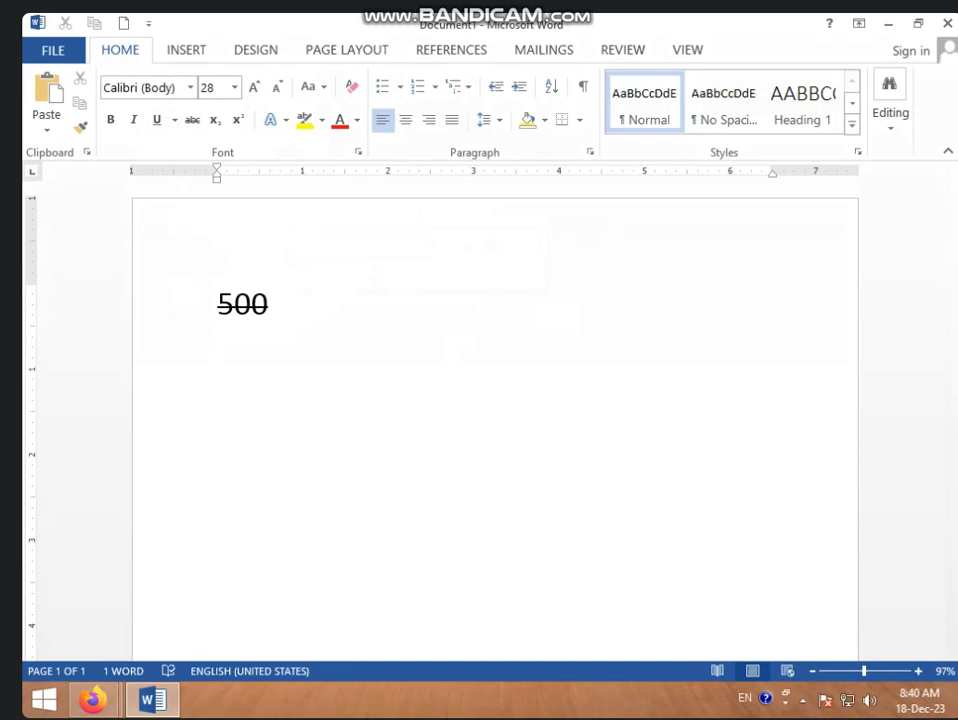
{"action": "type", "text": "250"}
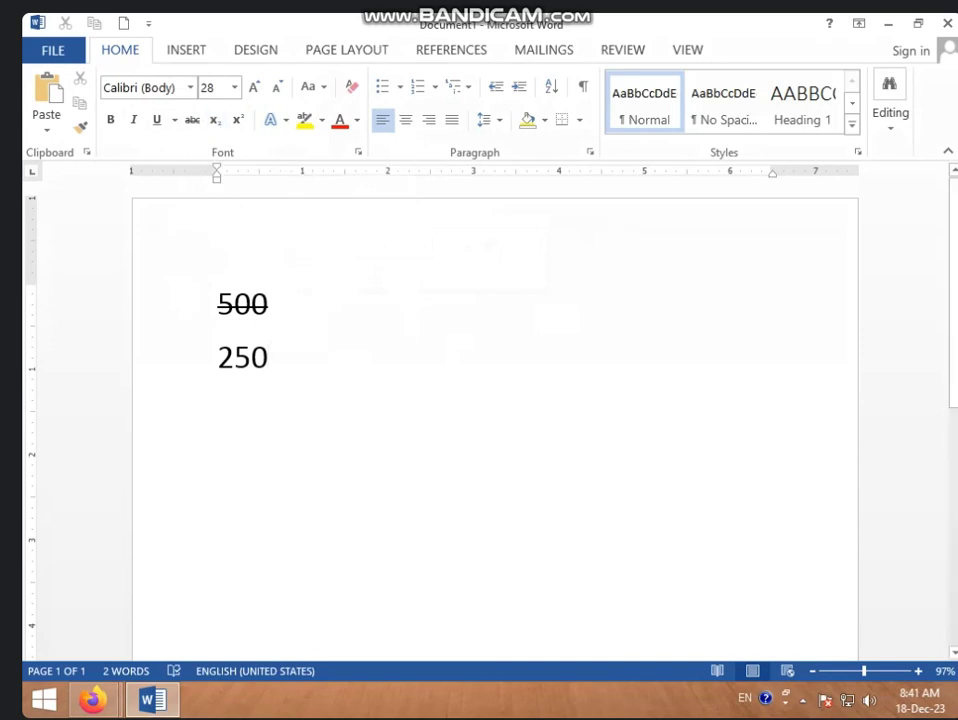
Delete both numbers so the page is empty
{"action": "key", "text": "BackSpace"}
{"action": "key", "text": "BackSpace"}
{"action": "key", "text": "BackSpace"}
{"action": "key", "text": "BackSpace"}
{"action": "key", "text": "BackSpace"}
{"action": "key", "text": "BackSpace"}
{"action": "key", "text": "BackSpace"}
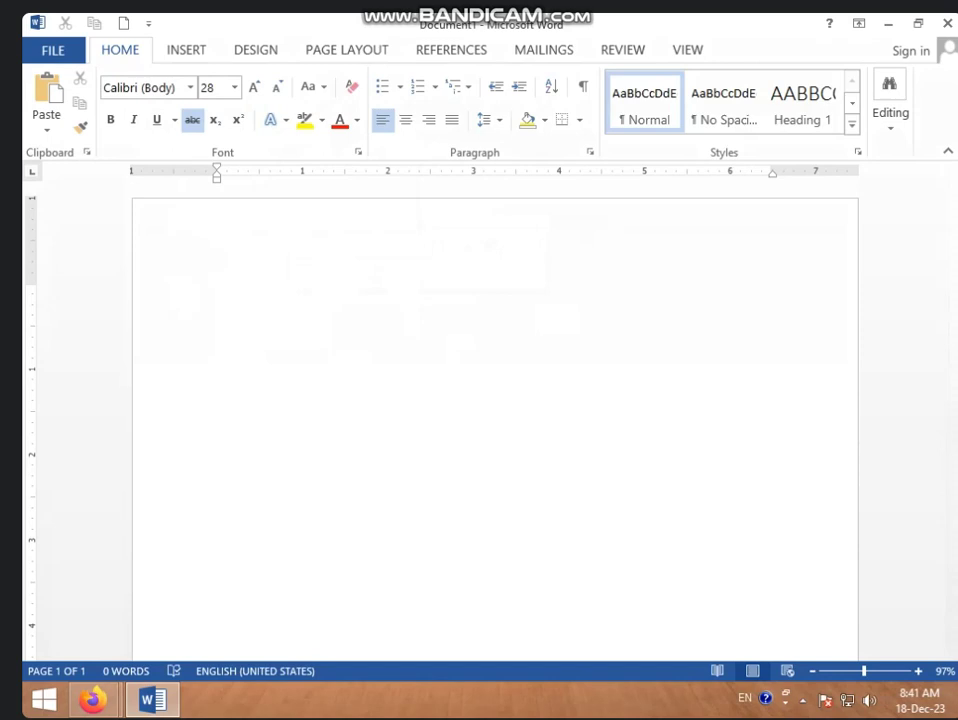
Enter H2O on the first line and remove the strikethrough from it
{"action": "type", "text": "H2O"}
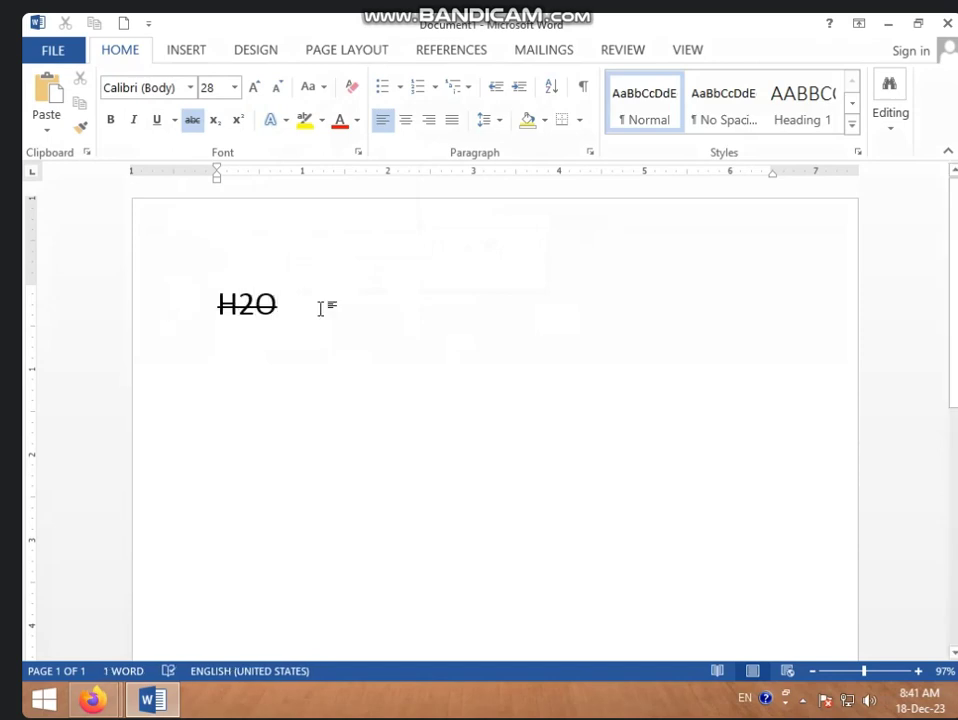
{"action": "left_click_drag", "start_coordinate": [276, 303], "coordinate": [210, 301]}
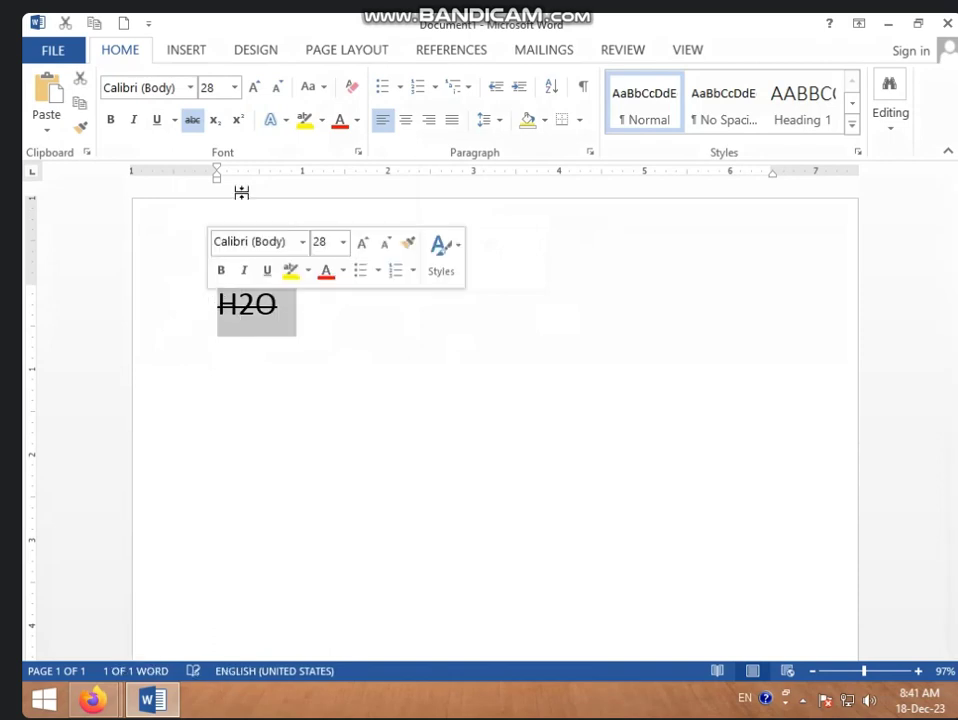
{"action": "left_click", "coordinate": [191, 122]}
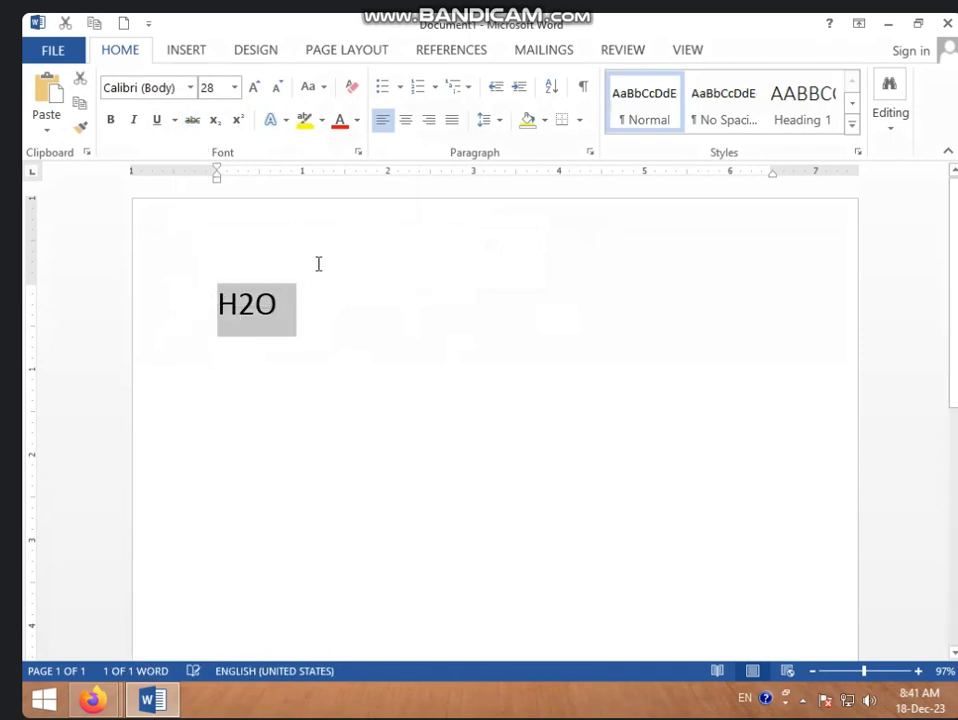
{"action": "left_click", "coordinate": [349, 308]}
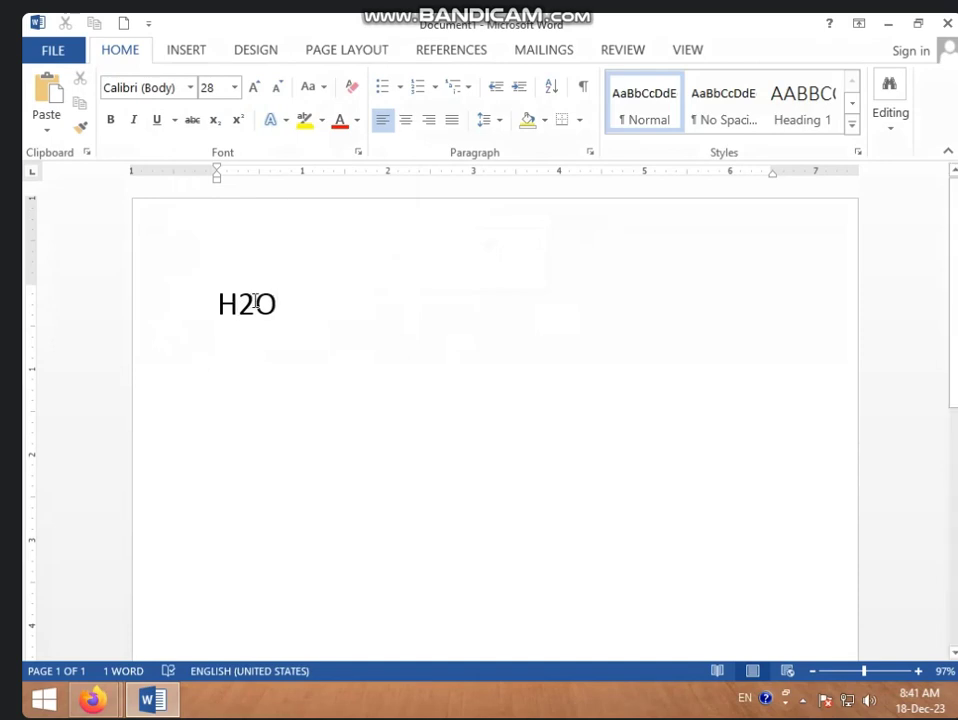
Format the 2 in H2O as subscript
{"action": "left_click_drag", "start_coordinate": [256, 301], "coordinate": [238, 301]}
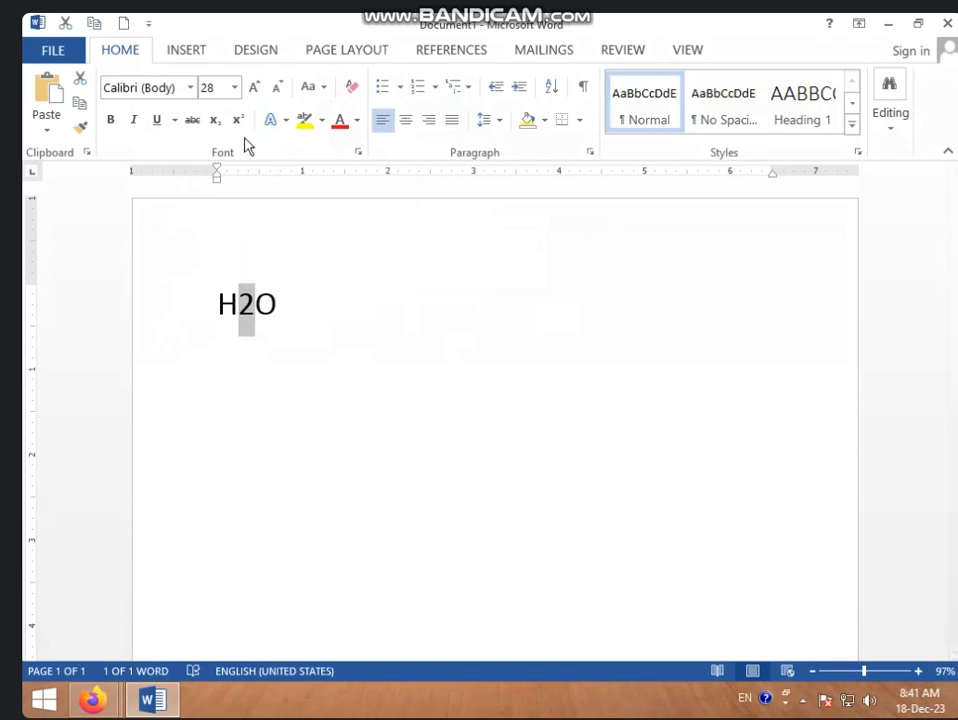
{"action": "left_click", "coordinate": [215, 121]}
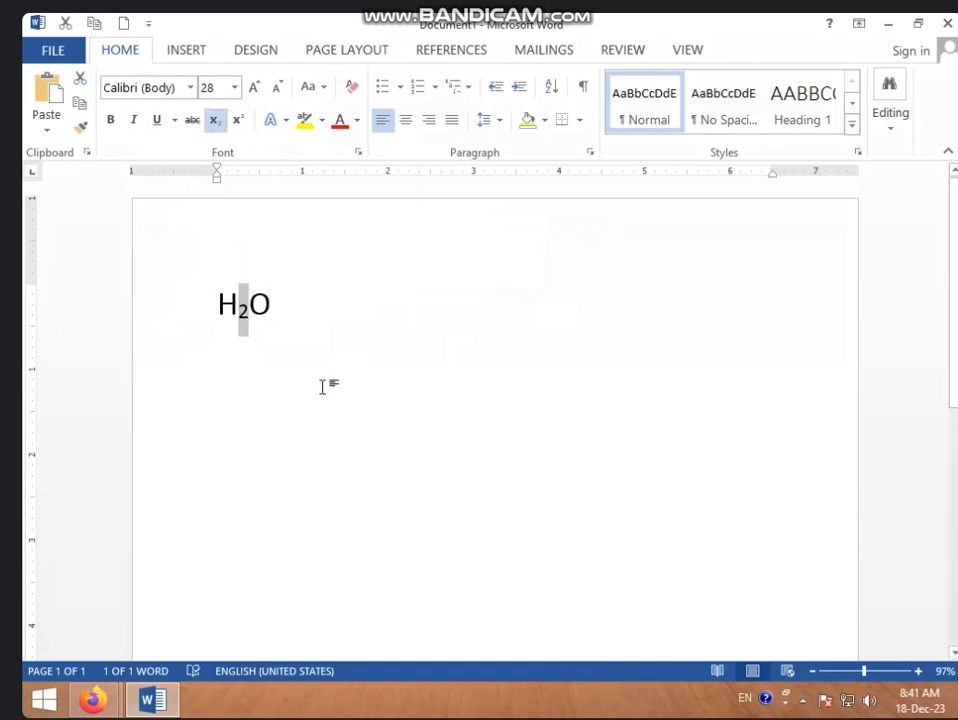
{"action": "left_click", "coordinate": [285, 378]}
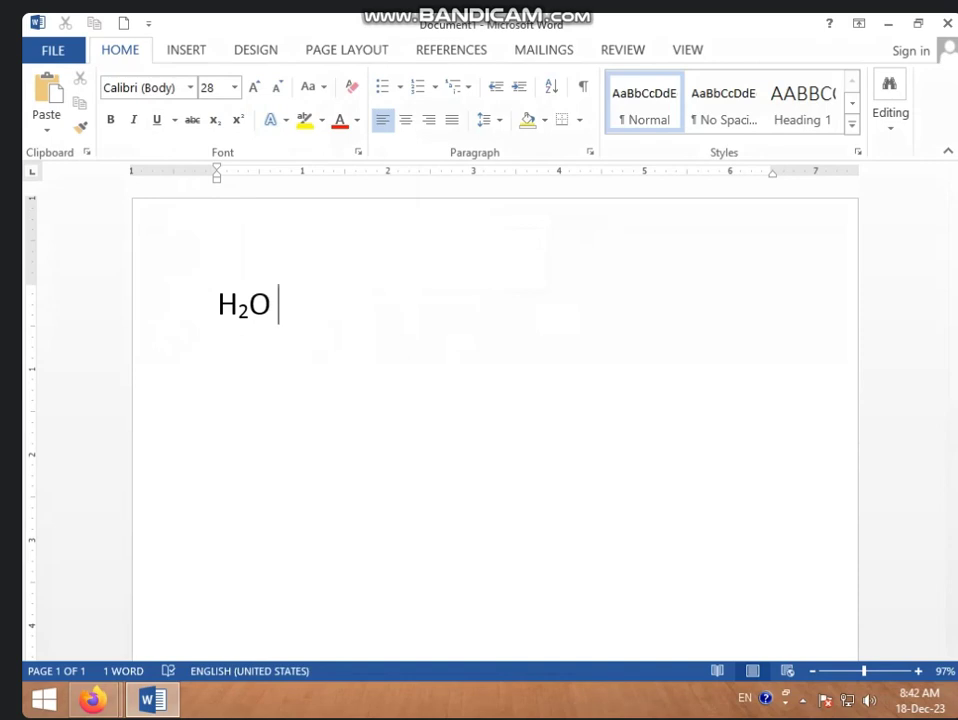
Add 12TH after the water formula and format the letters TH as superscript
{"action": "type", "text": "12TH"}
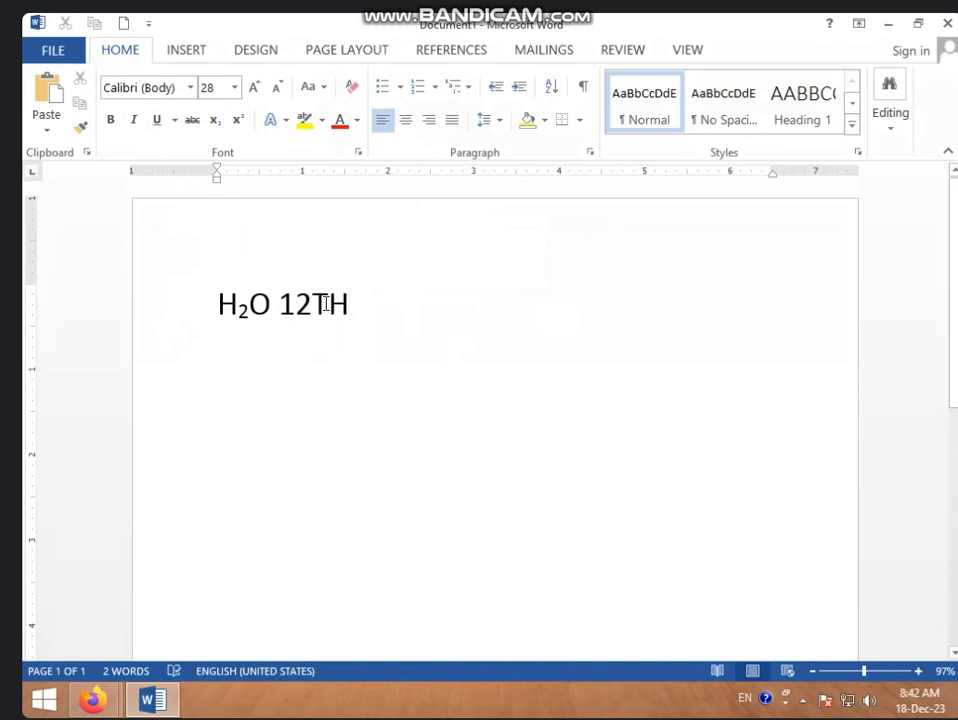
{"action": "left_click_drag", "start_coordinate": [314, 301], "coordinate": [357, 297]}
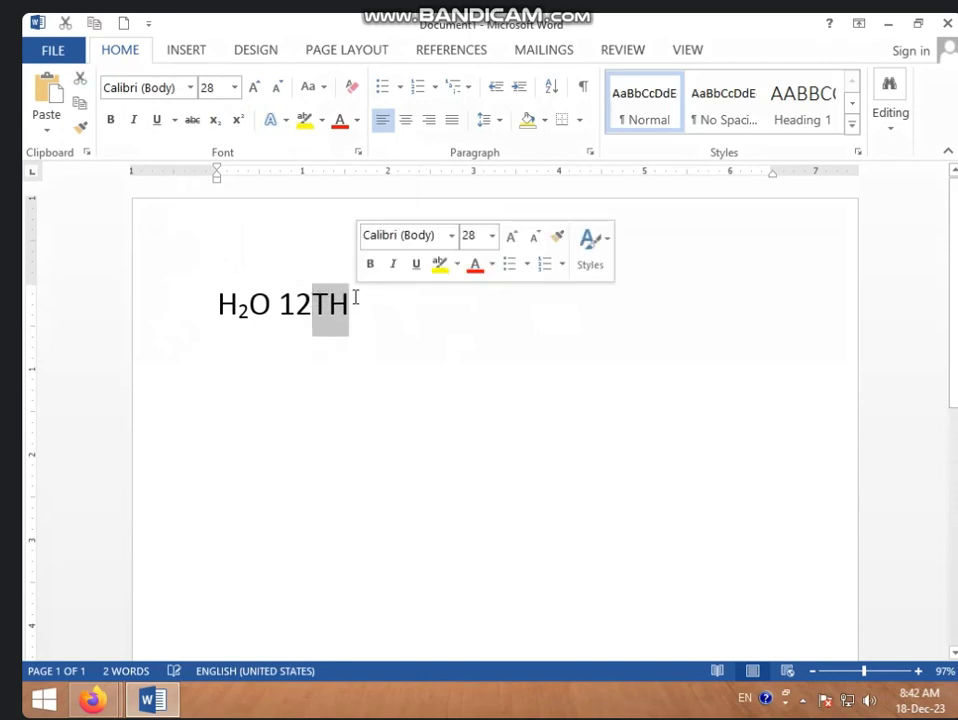
{"action": "left_click", "coordinate": [238, 119]}
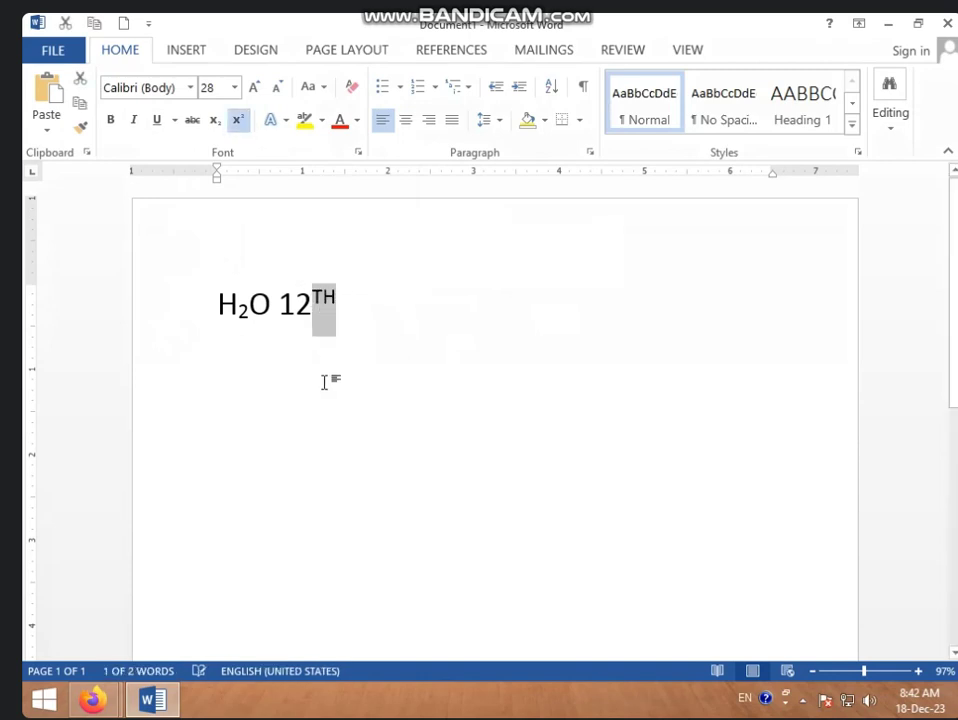
{"action": "left_click", "coordinate": [328, 331]}
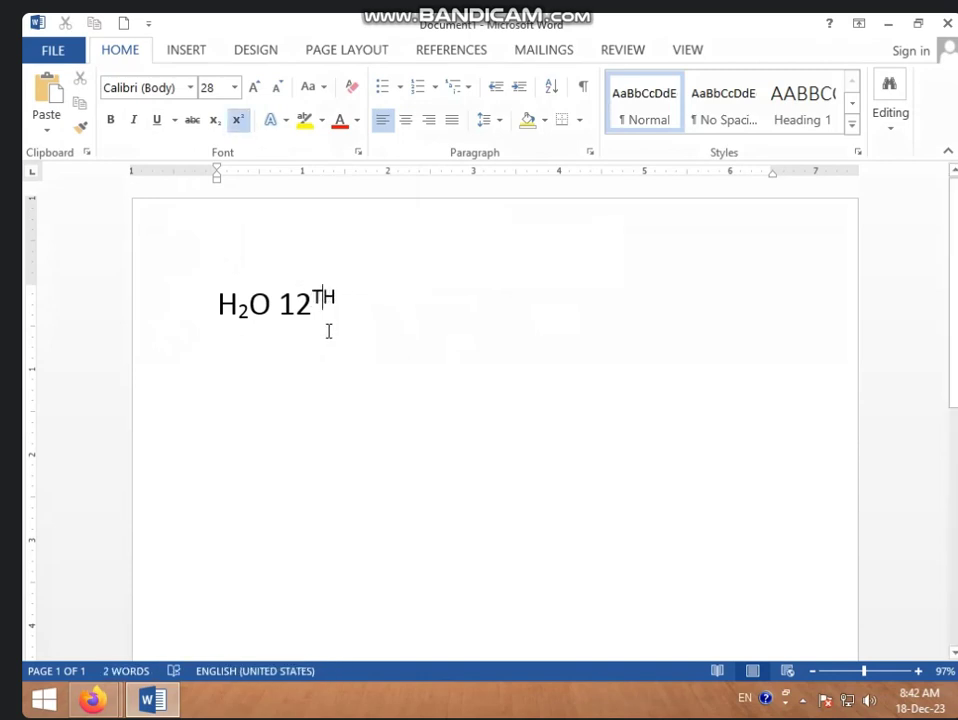
Delete the whole line containing the formula and 12TH
{"action": "left_click", "coordinate": [397, 312]}
{"action": "left_click_drag", "start_coordinate": [345, 300], "coordinate": [242, 312]}
{"action": "key", "text": "BackSpace"}
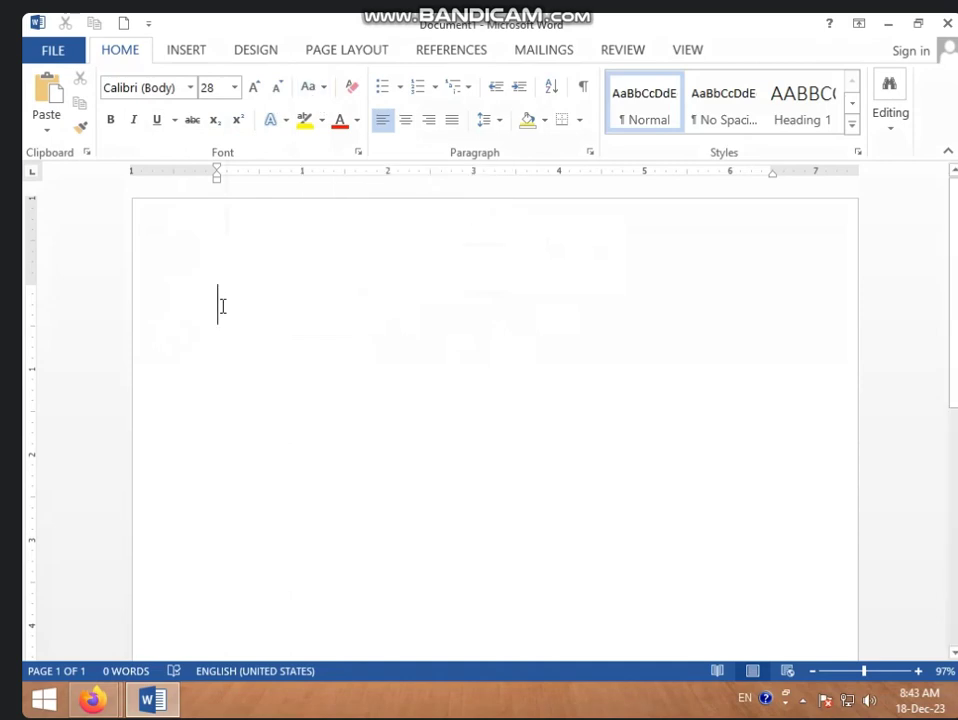
Enter the line ICIC COMPUTER CENTER in capitals, correcting the spelling of the last word
{"action": "type", "text": "IC"}
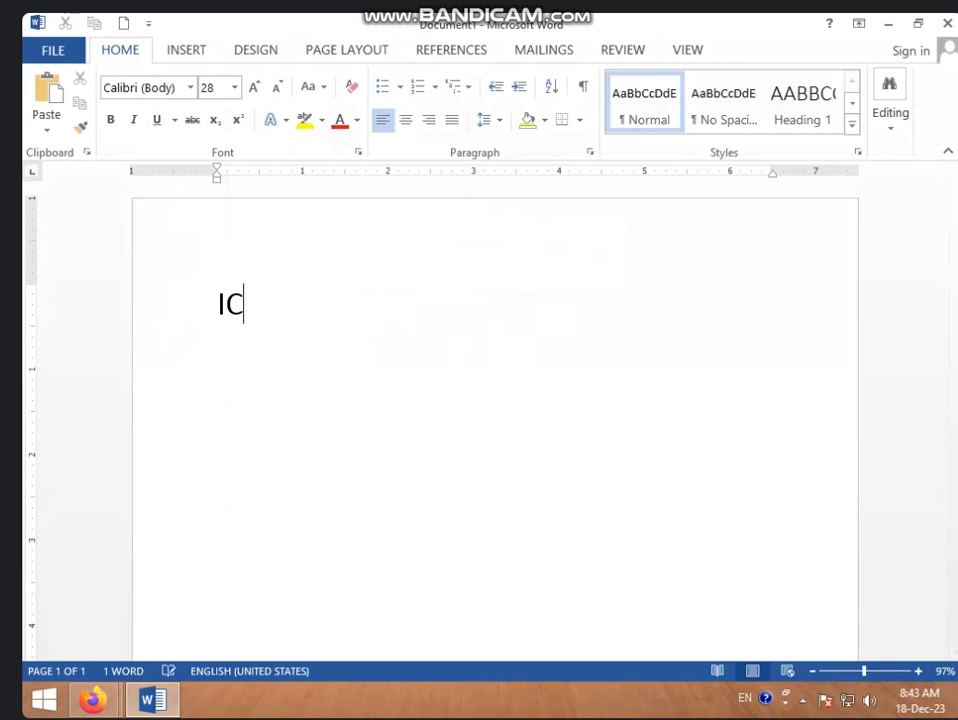
{"action": "type", "text": "IC CO"}
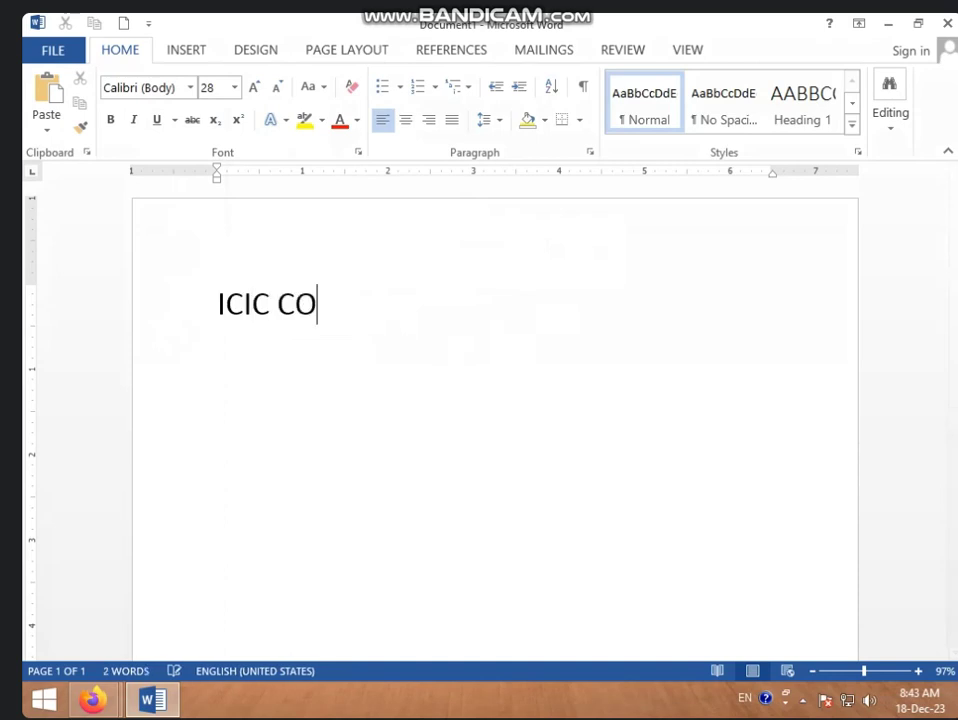
{"action": "type", "text": "MPUTER "}
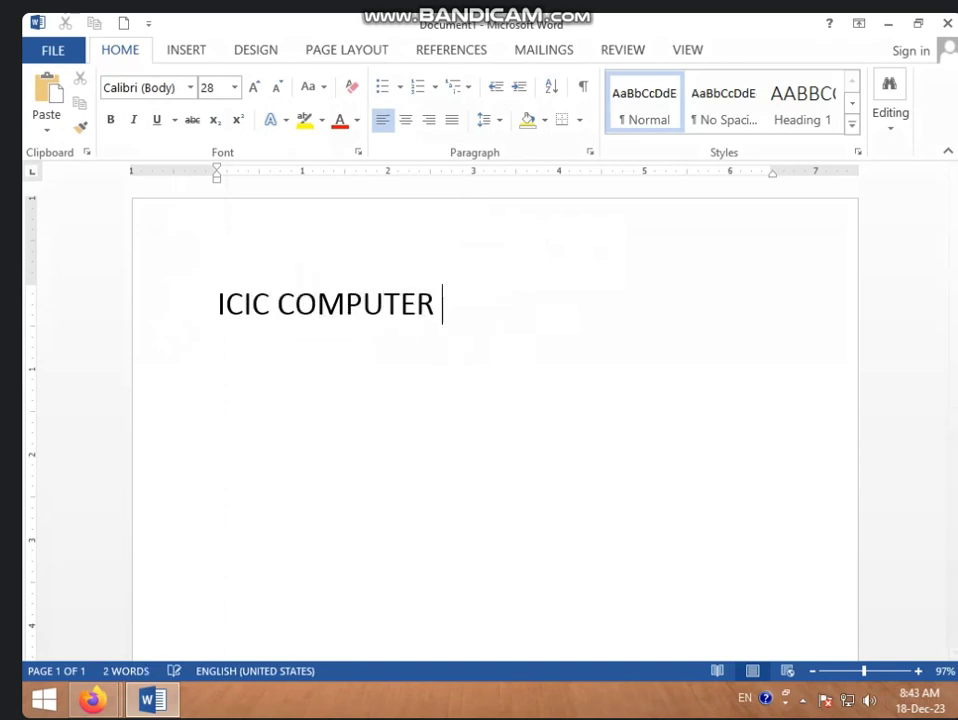
{"action": "type", "text": "CEBTRE"}
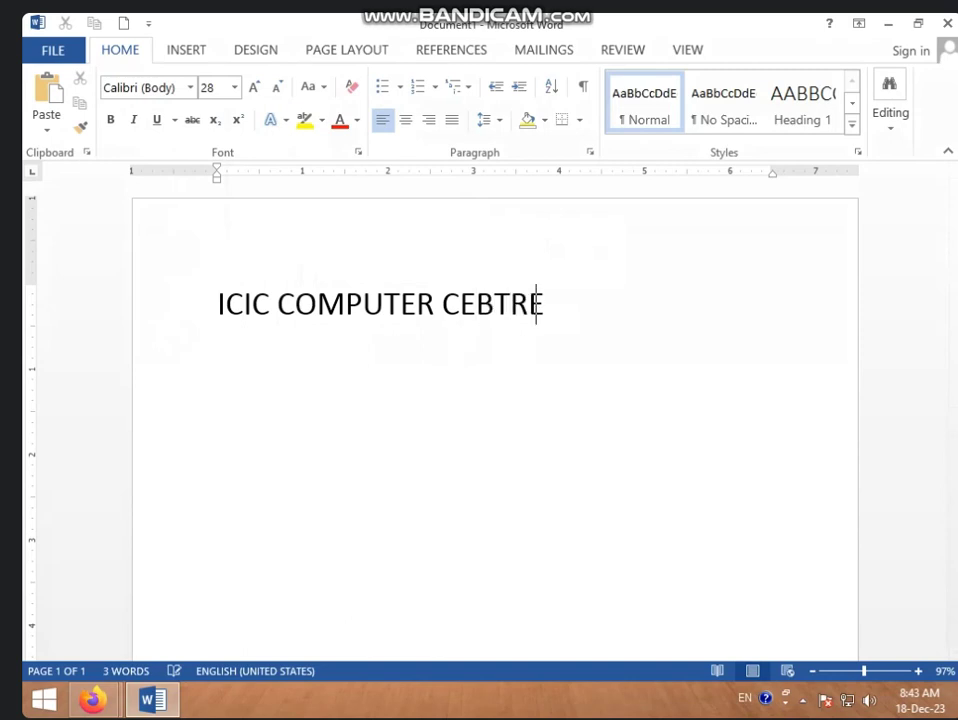
{"action": "key", "text": "BackSpace"}
{"action": "key", "text": "BackSpace"}
{"action": "key", "text": "BackSpace"}
{"action": "key", "text": "BackSpace"}
{"action": "key", "text": "BackSpace"}
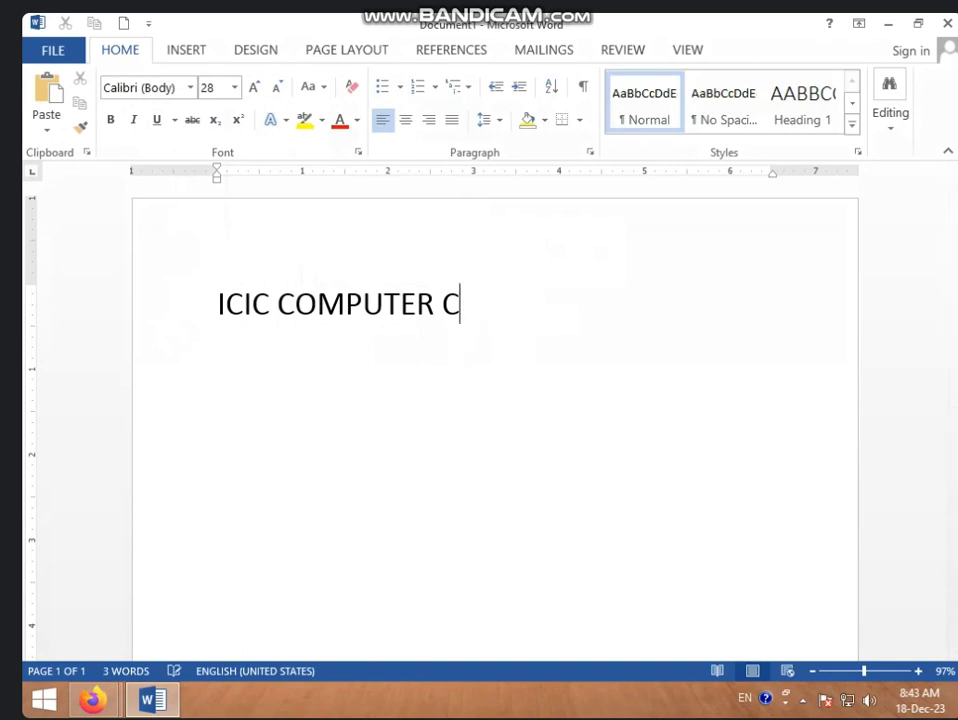
{"action": "type", "text": "B"}
{"action": "key", "text": "BackSpace"}
{"action": "type", "text": "NTER"}
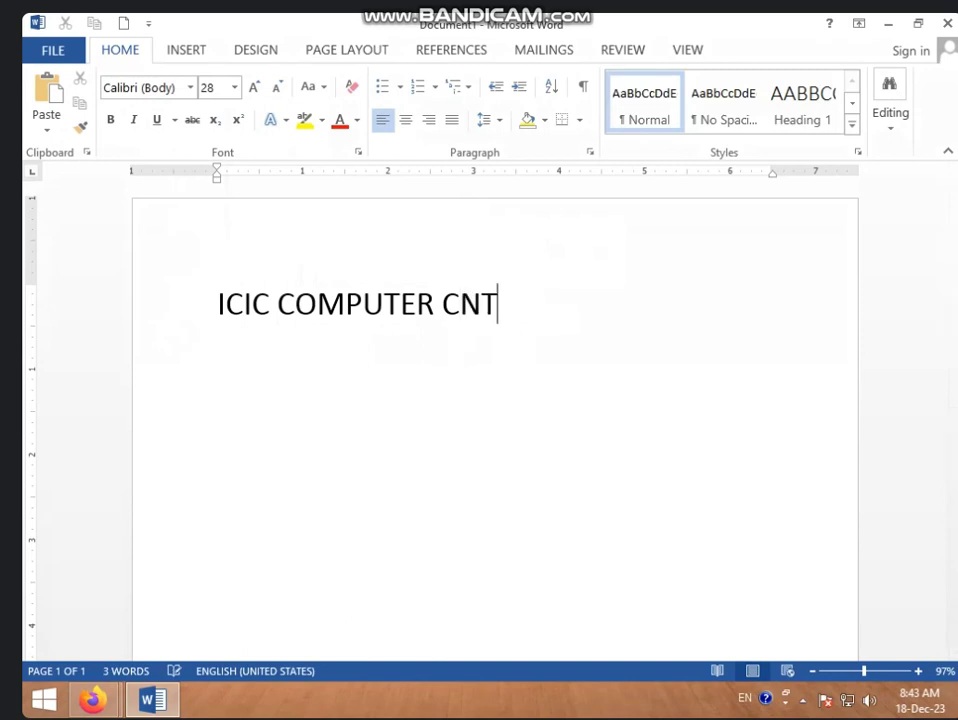
{"action": "key", "text": "BackSpace"}
{"action": "key", "text": "BackSpace"}
{"action": "key", "text": "BackSpace"}
{"action": "key", "text": "BackSpace"}
{"action": "key", "text": "BackSpace"}
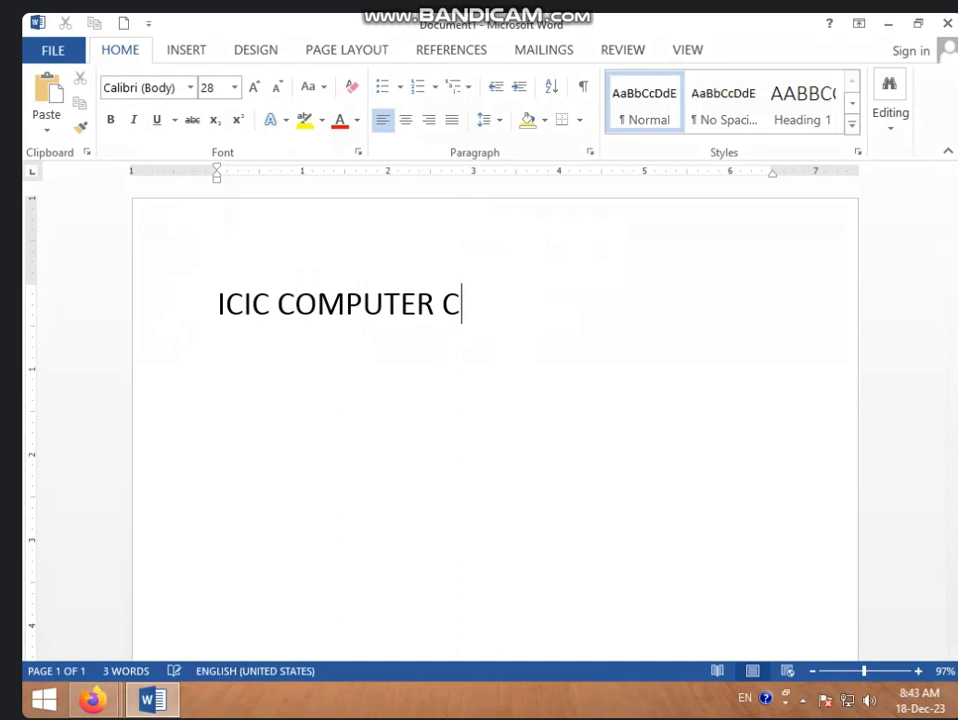
{"action": "type", "text": "CENTER"}
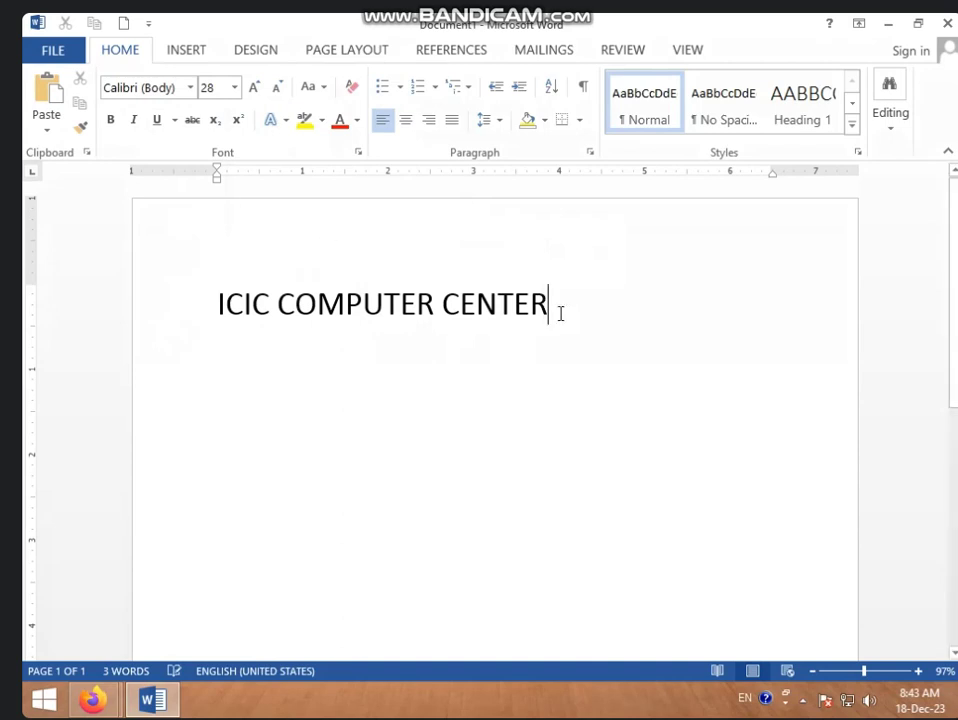
Change the whole ICIC COMPUTER CENTER line to sentence case
{"action": "left_click_drag", "start_coordinate": [575, 301], "coordinate": [218, 308]}
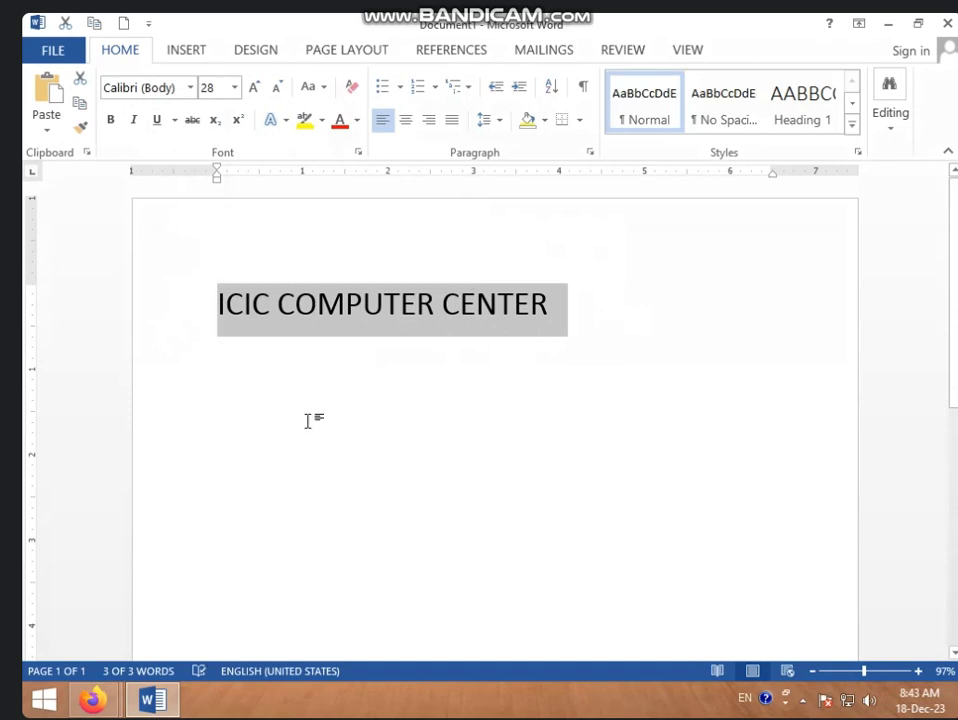
{"action": "left_click", "coordinate": [324, 88]}
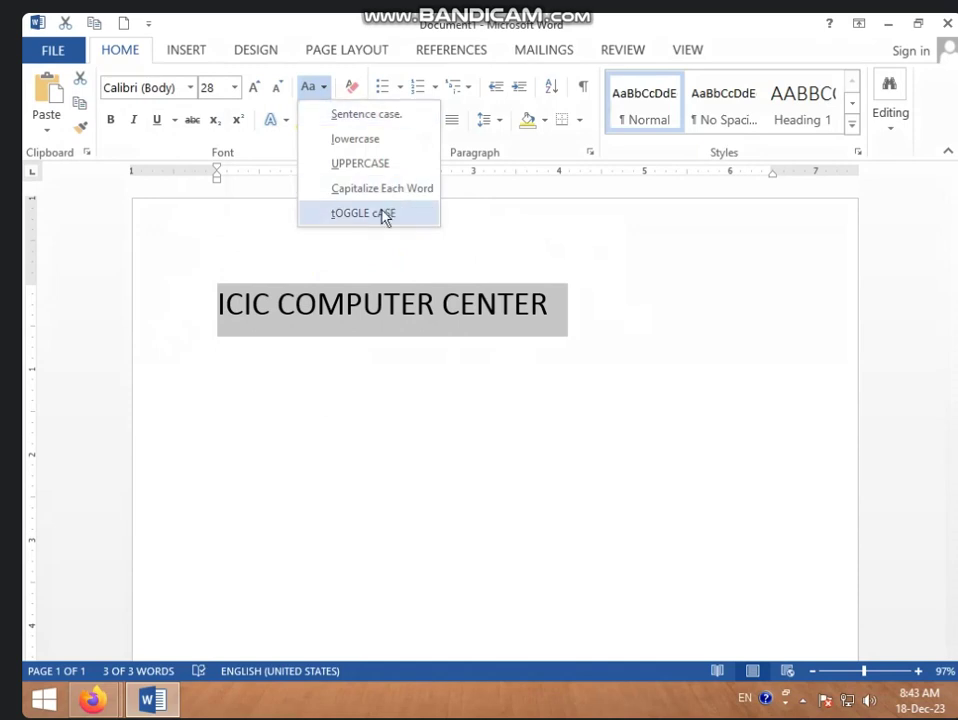
{"action": "left_click", "coordinate": [368, 114]}
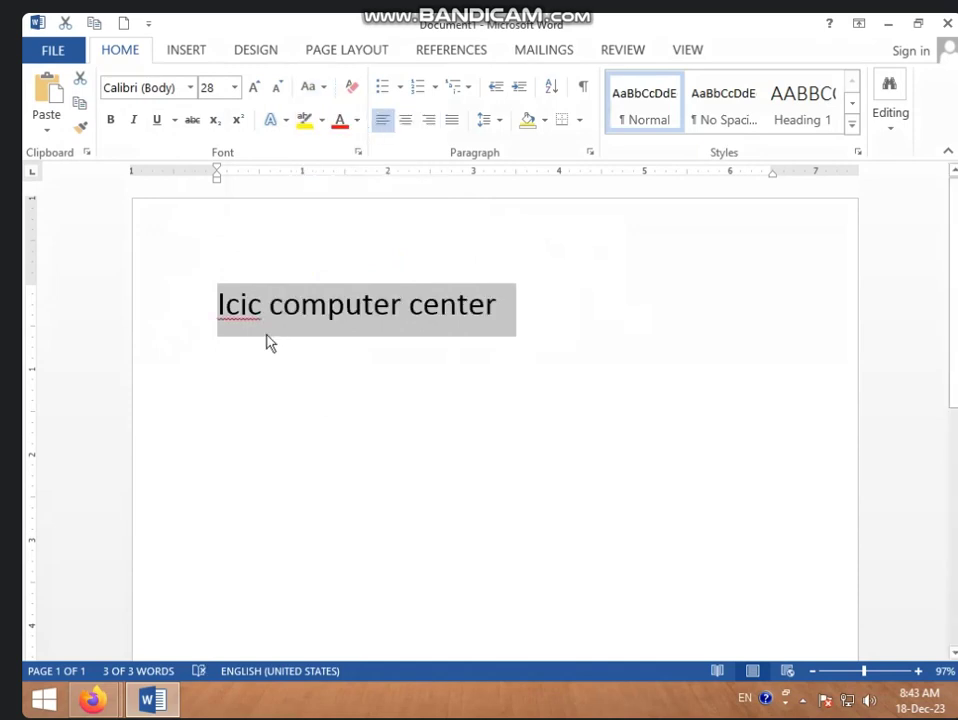
Change the whole ICIC computer center line to lowercase
{"action": "left_click", "coordinate": [379, 355]}
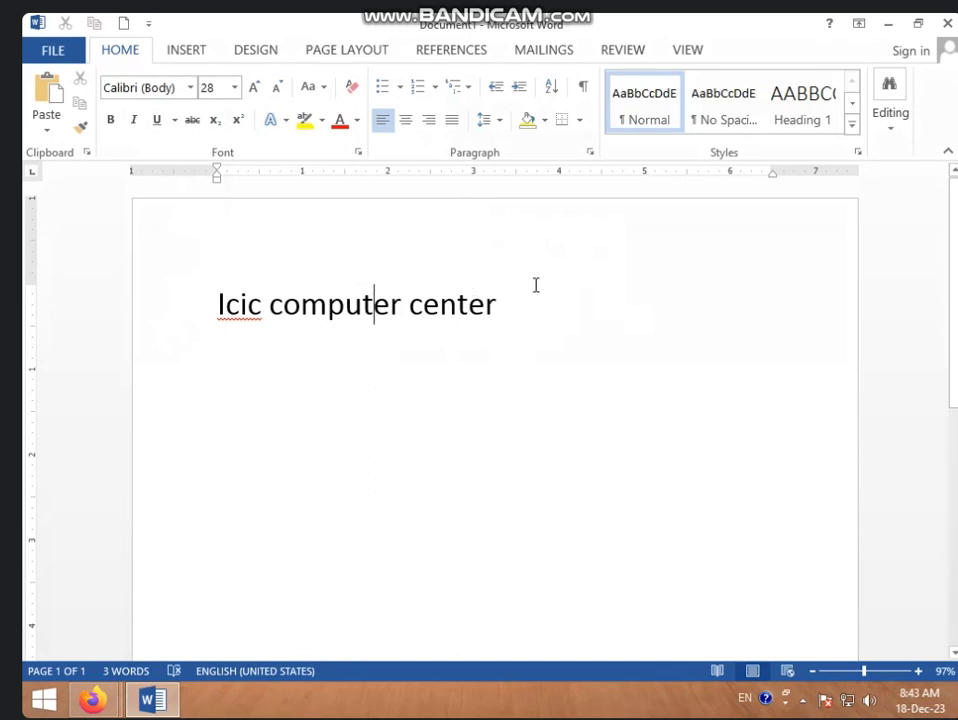
{"action": "left_click_drag", "start_coordinate": [520, 306], "coordinate": [203, 313]}
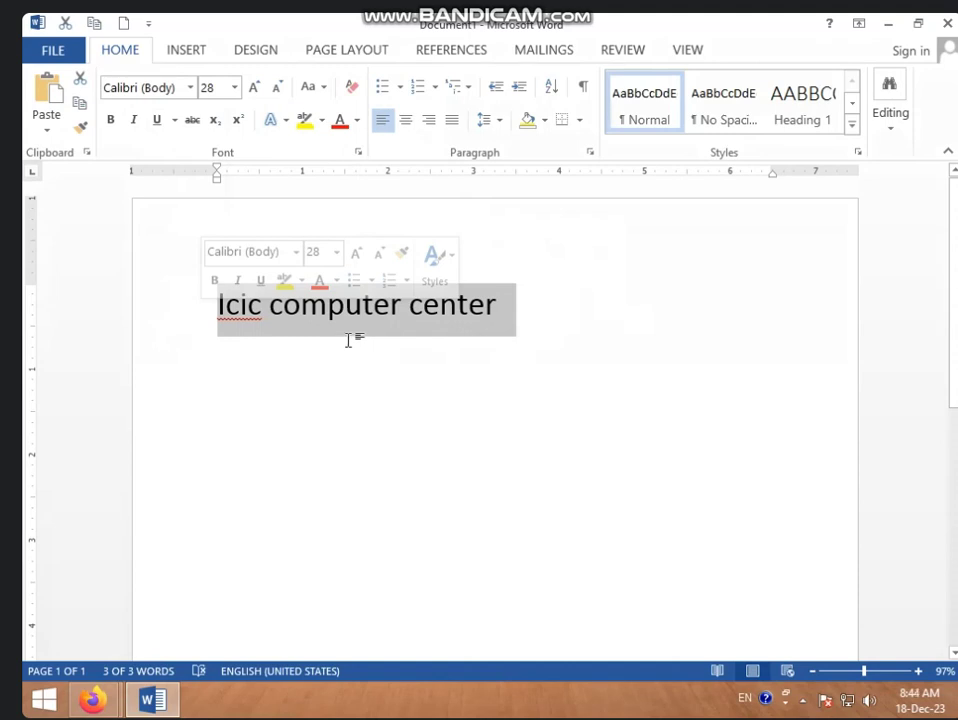
{"action": "left_click", "coordinate": [330, 93]}
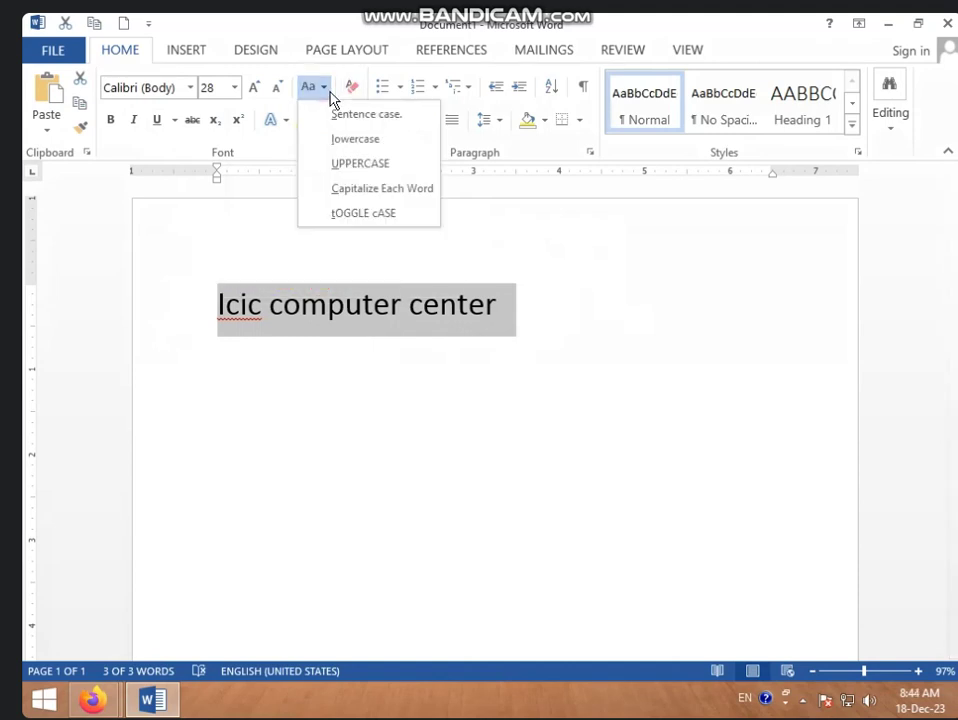
{"action": "left_click", "coordinate": [354, 140]}
{"action": "left_click", "coordinate": [467, 306]}
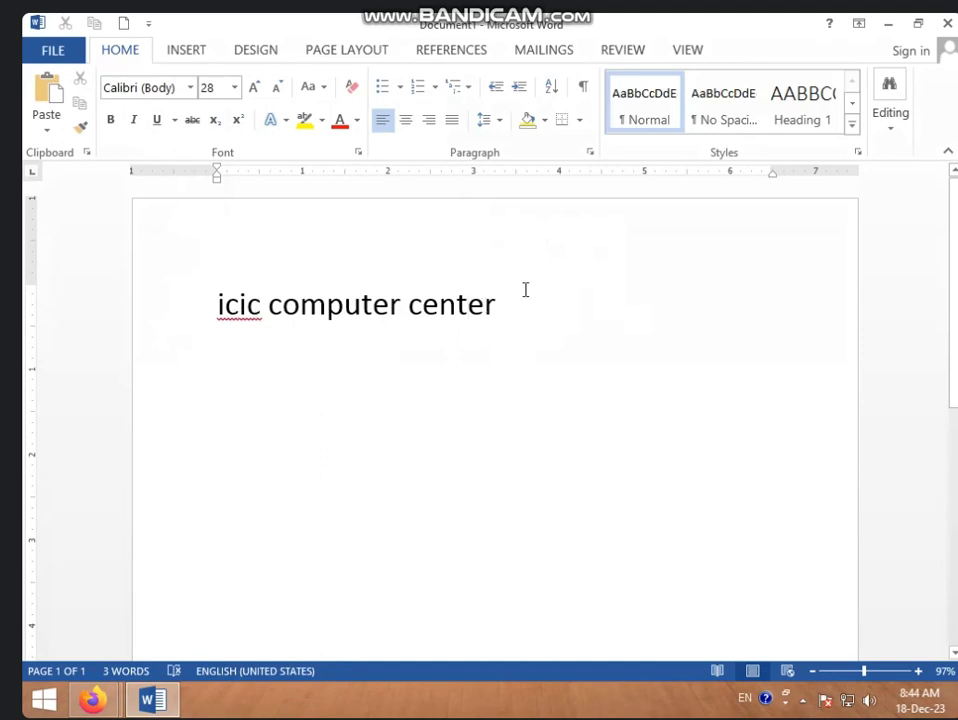
Convert the entire lowercase line to UPPERCASE
{"action": "left_click_drag", "start_coordinate": [506, 297], "coordinate": [216, 303]}
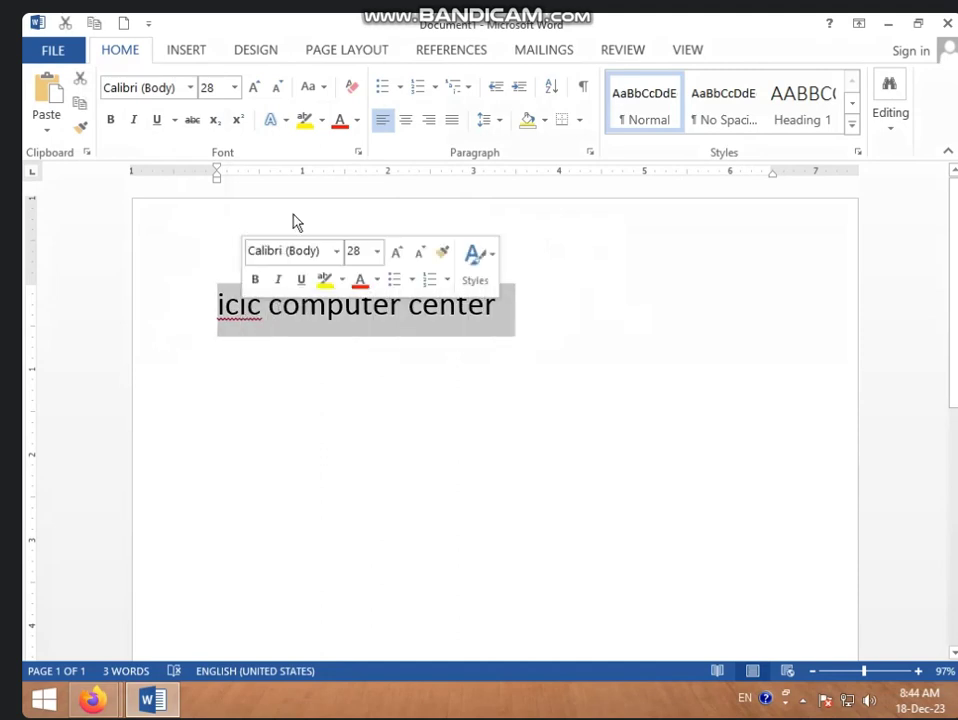
{"action": "left_click", "coordinate": [322, 90]}
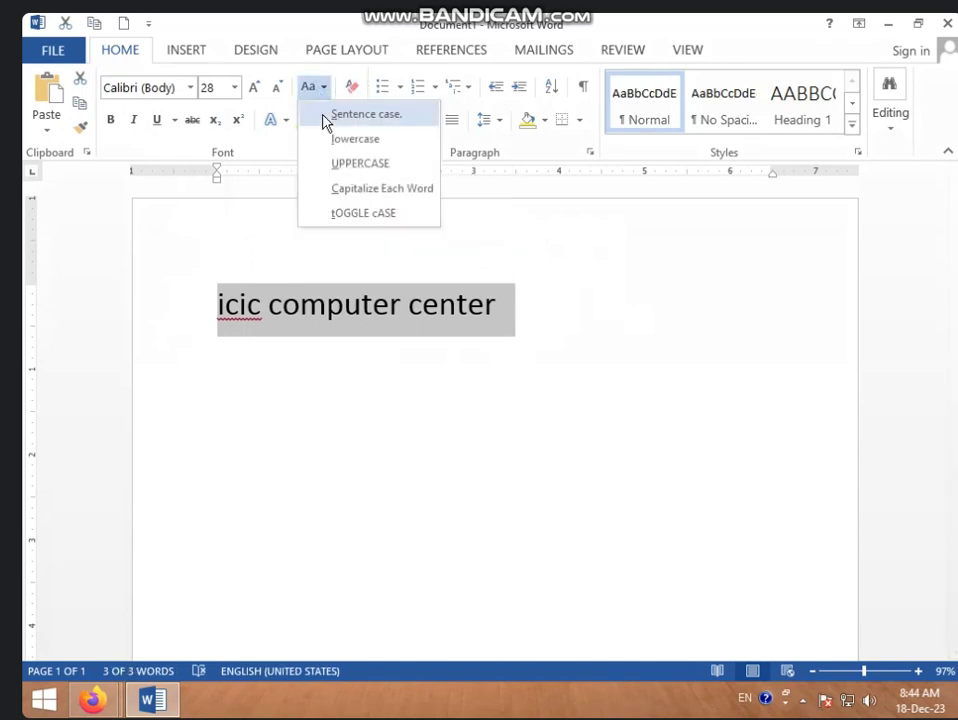
{"action": "left_click", "coordinate": [343, 161]}
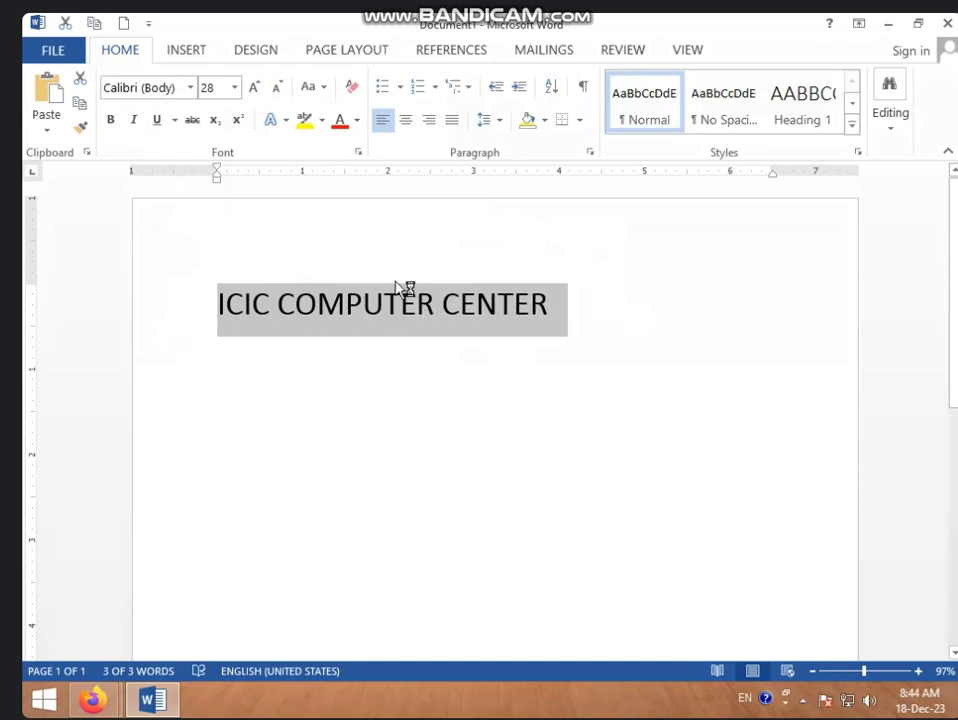
Apply the Capitalize Each Word case to the ICIC COMPUTER CENTER line
{"action": "left_click", "coordinate": [320, 87]}
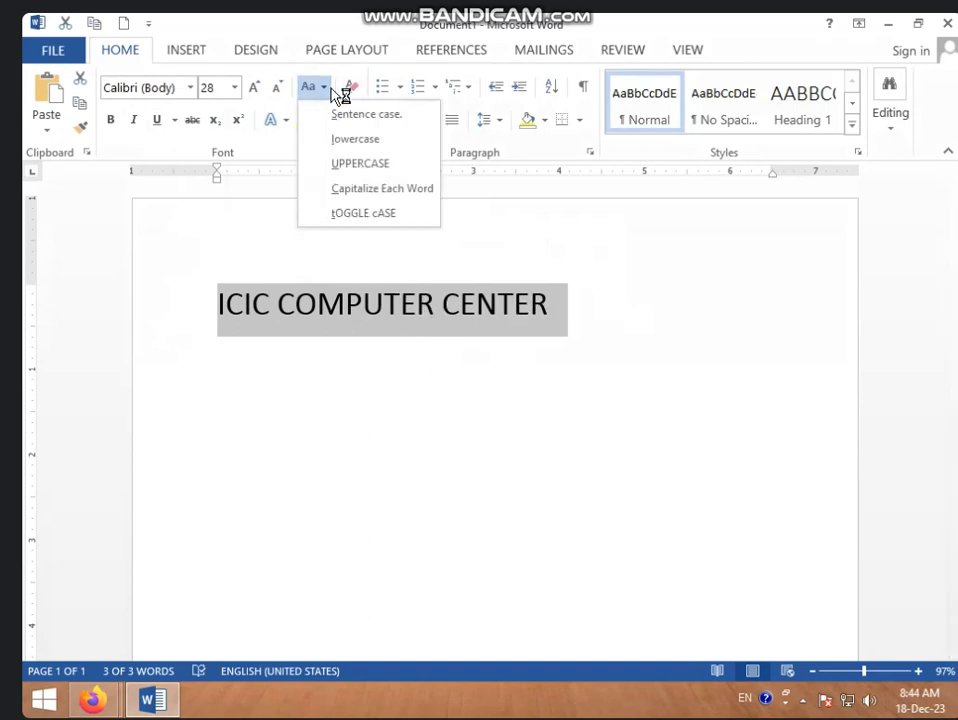
{"action": "left_click", "coordinate": [399, 190]}
{"action": "left_click", "coordinate": [391, 385]}
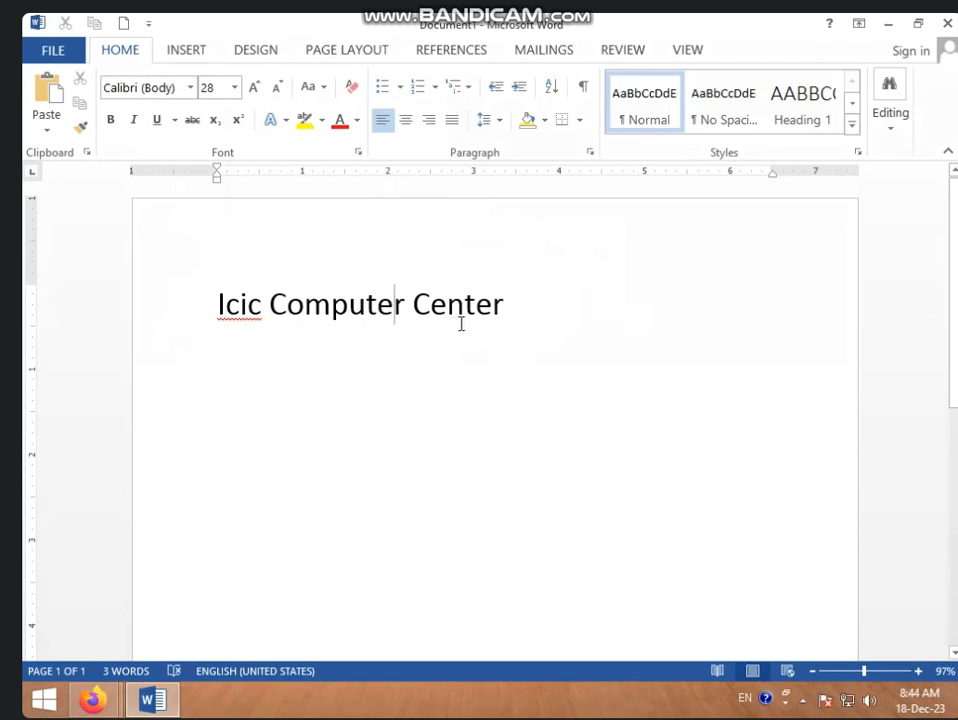
Apply tOGGLE cASE to the whole Icic Computer Center line
{"action": "left_click", "coordinate": [510, 303]}
{"action": "left_click_drag", "start_coordinate": [510, 303], "coordinate": [228, 318]}
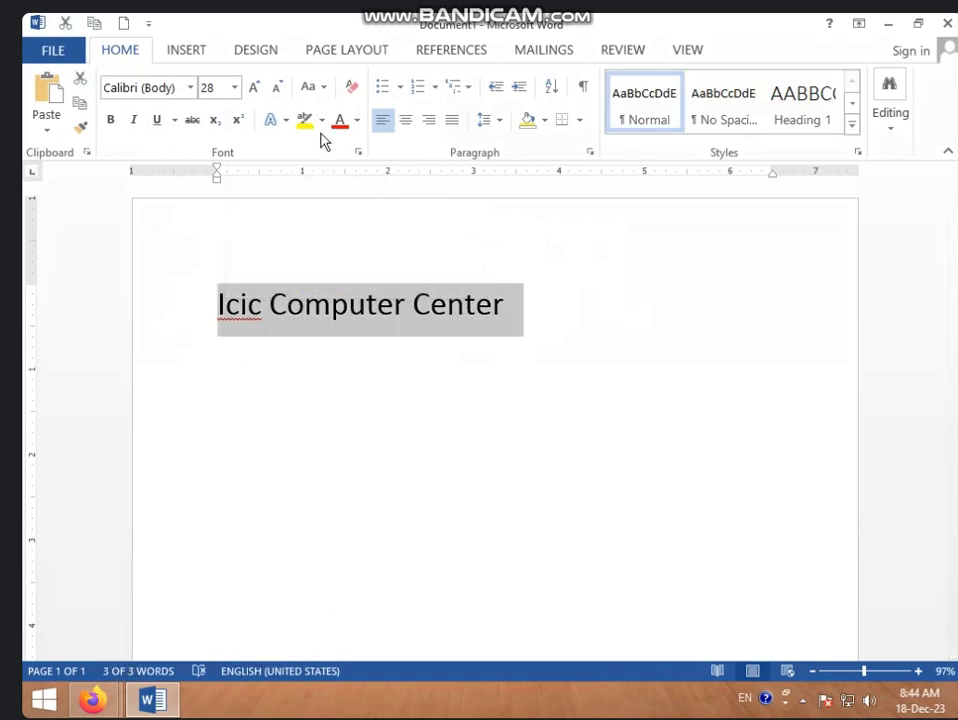
{"action": "left_click", "coordinate": [323, 87]}
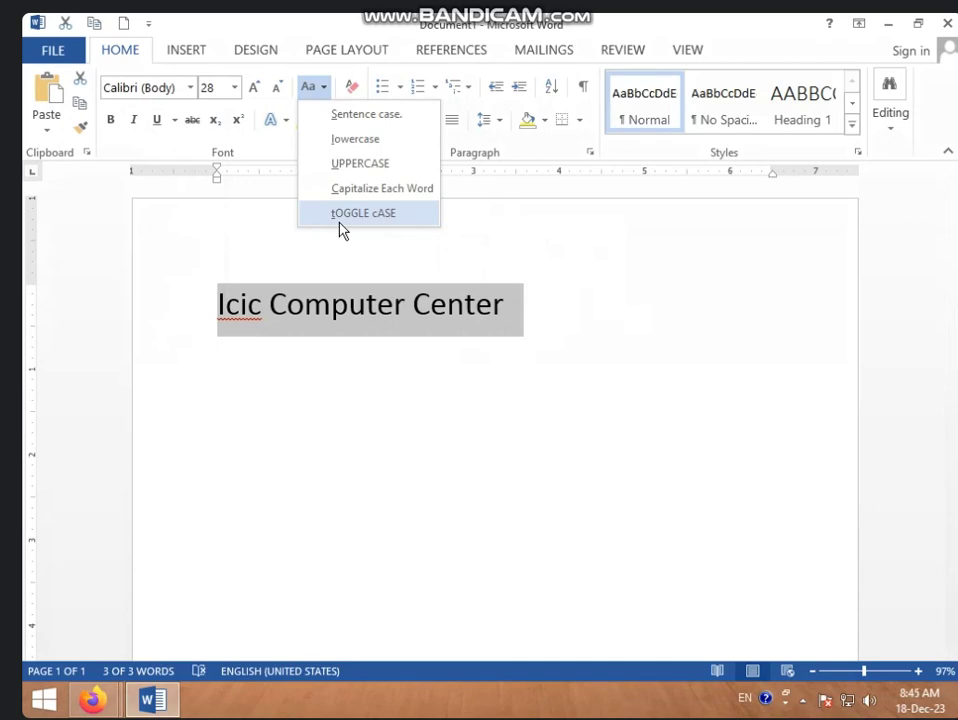
{"action": "left_click", "coordinate": [339, 222]}
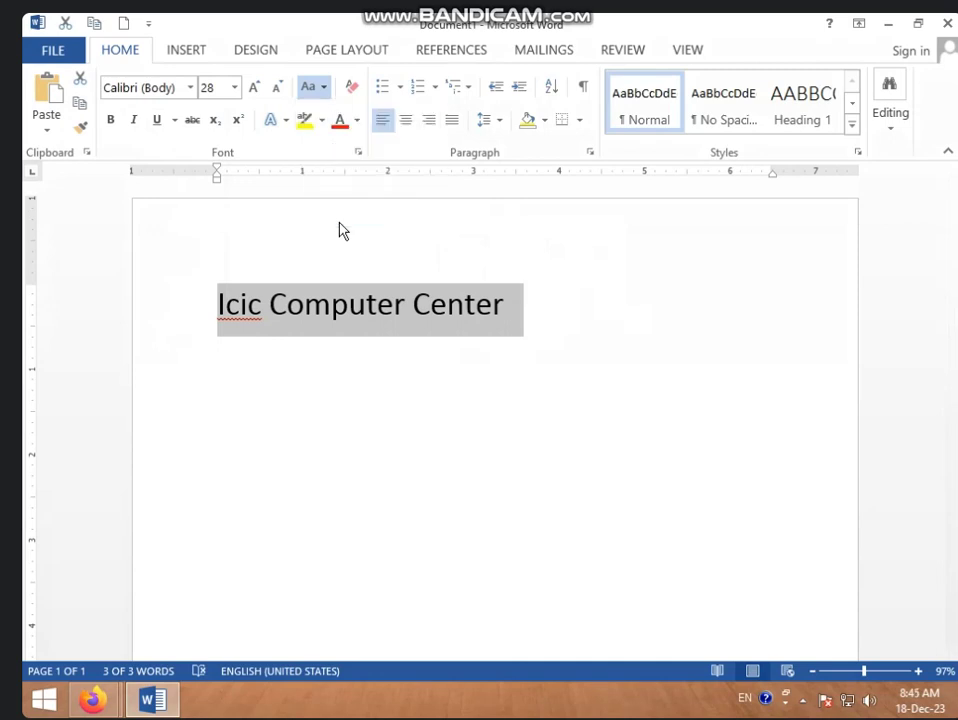
{"action": "left_click", "coordinate": [306, 470]}
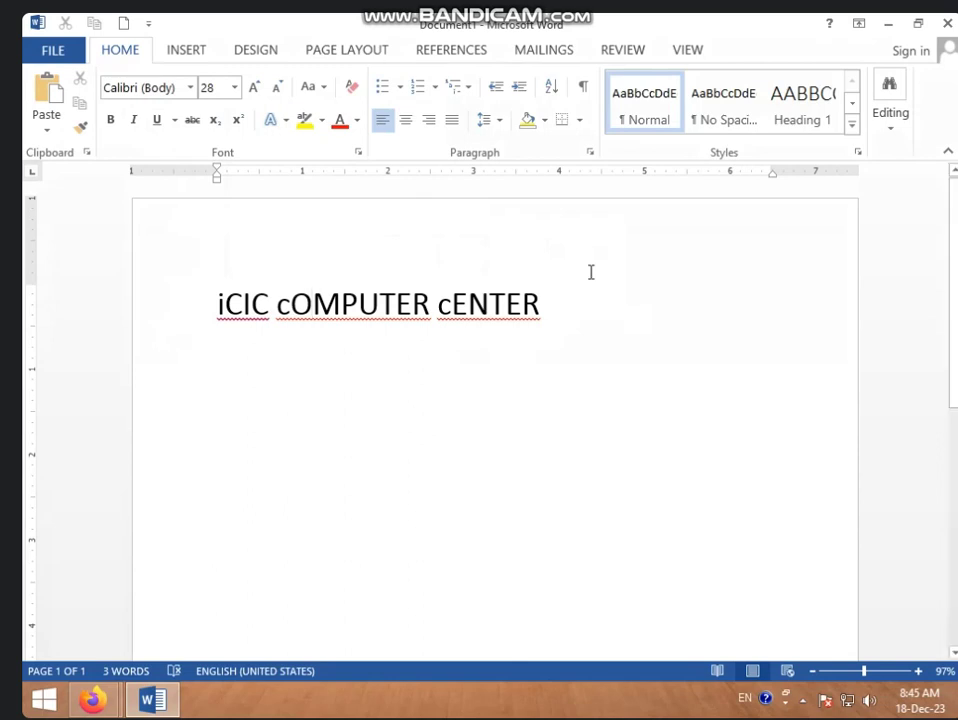
Change the toggled-case line back to UPPERCASE
{"action": "left_click_drag", "start_coordinate": [573, 310], "coordinate": [180, 355]}
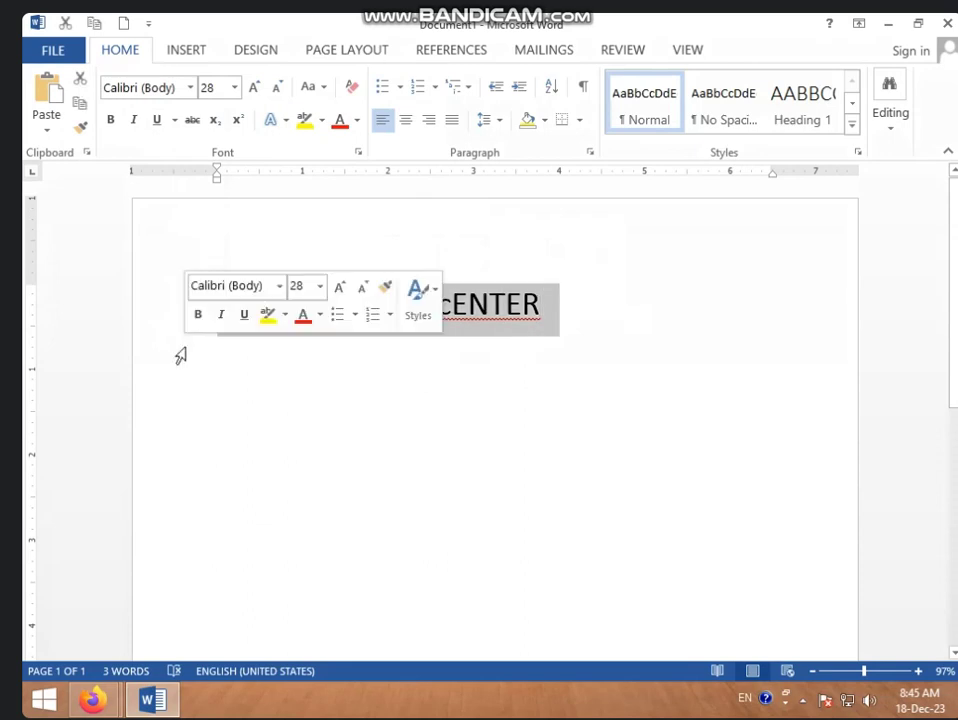
{"action": "left_click", "coordinate": [312, 87]}
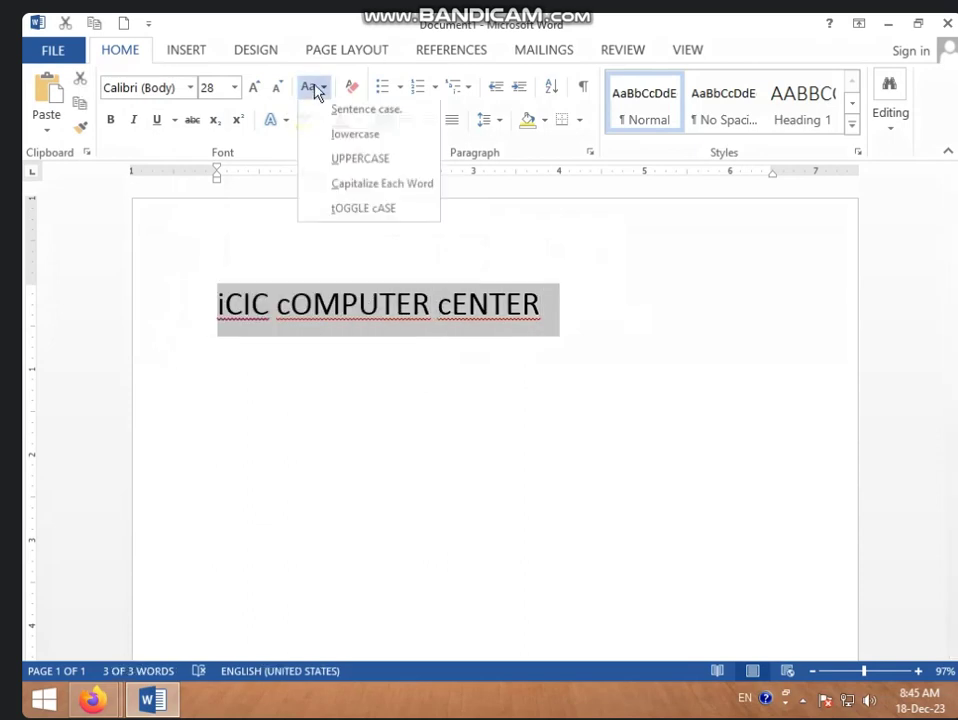
{"action": "left_click", "coordinate": [348, 162]}
{"action": "left_click", "coordinate": [400, 380]}
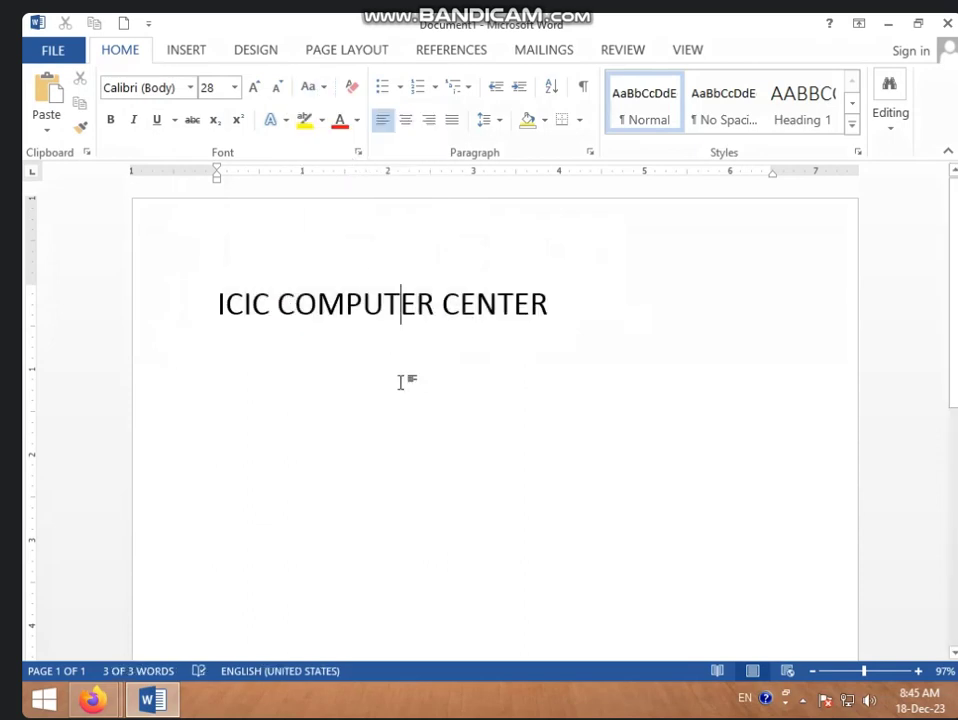
Apply the preset text effect with white fill and dark blue outline to the whole ICIC COMPUTER CENTER line
{"action": "left_click", "coordinate": [287, 121]}
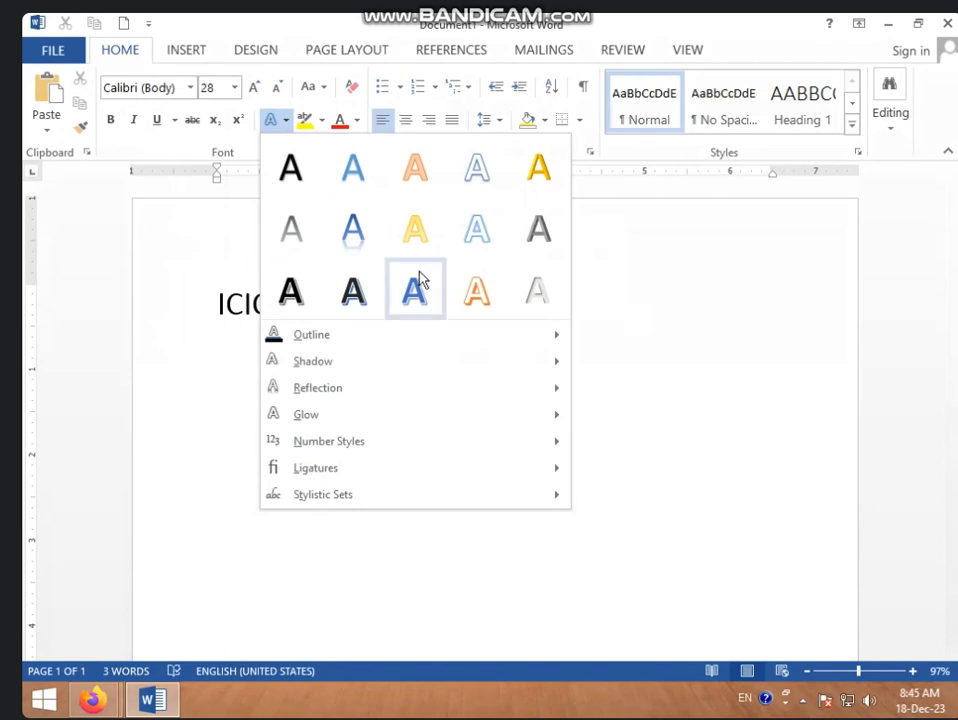
{"action": "left_click", "coordinate": [588, 282]}
{"action": "left_click_drag", "start_coordinate": [569, 310], "coordinate": [216, 304]}
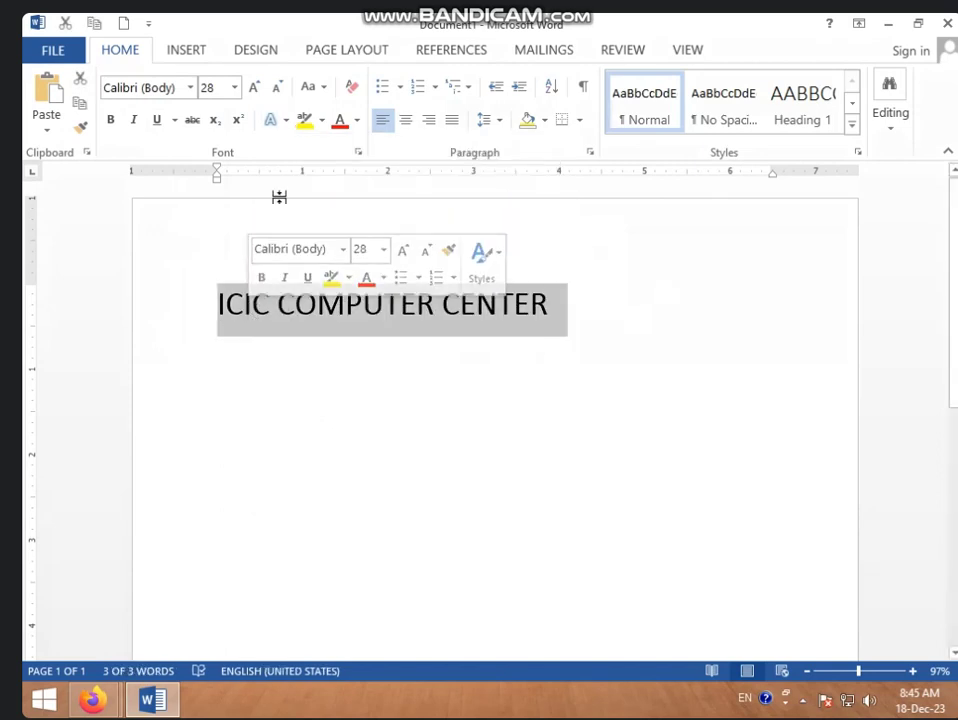
{"action": "left_click", "coordinate": [285, 121]}
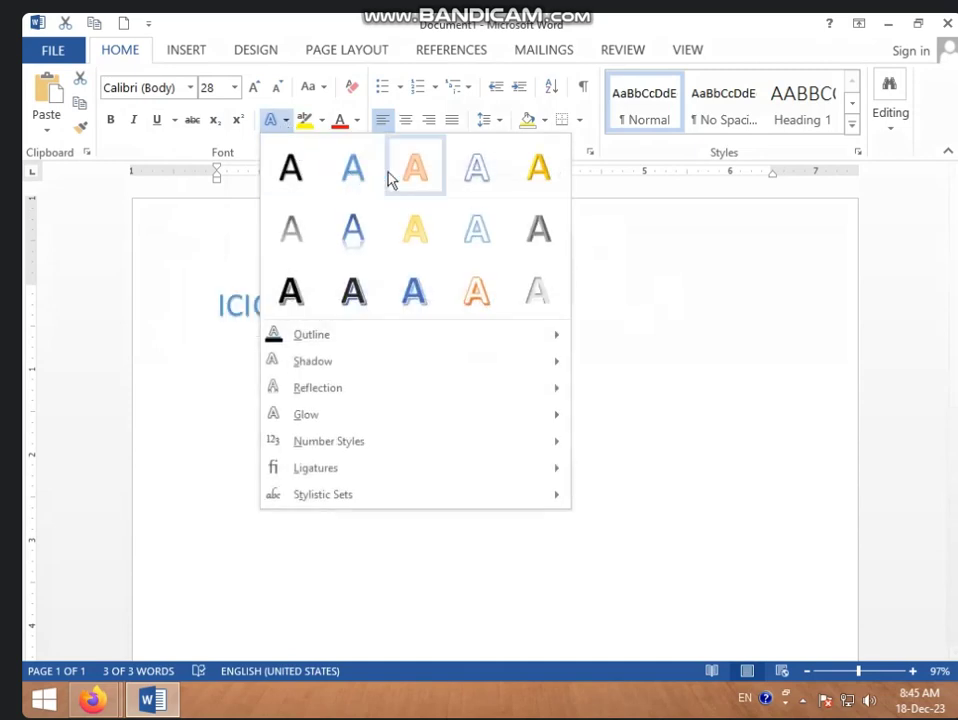
{"action": "left_click", "coordinate": [490, 181]}
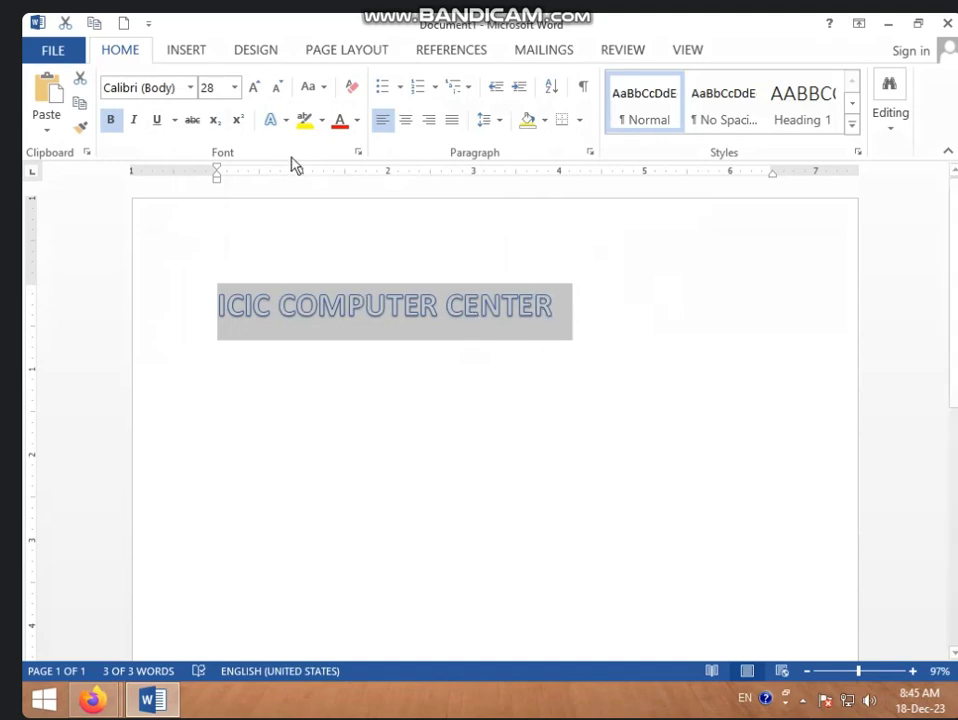
{"action": "left_click", "coordinate": [286, 127]}
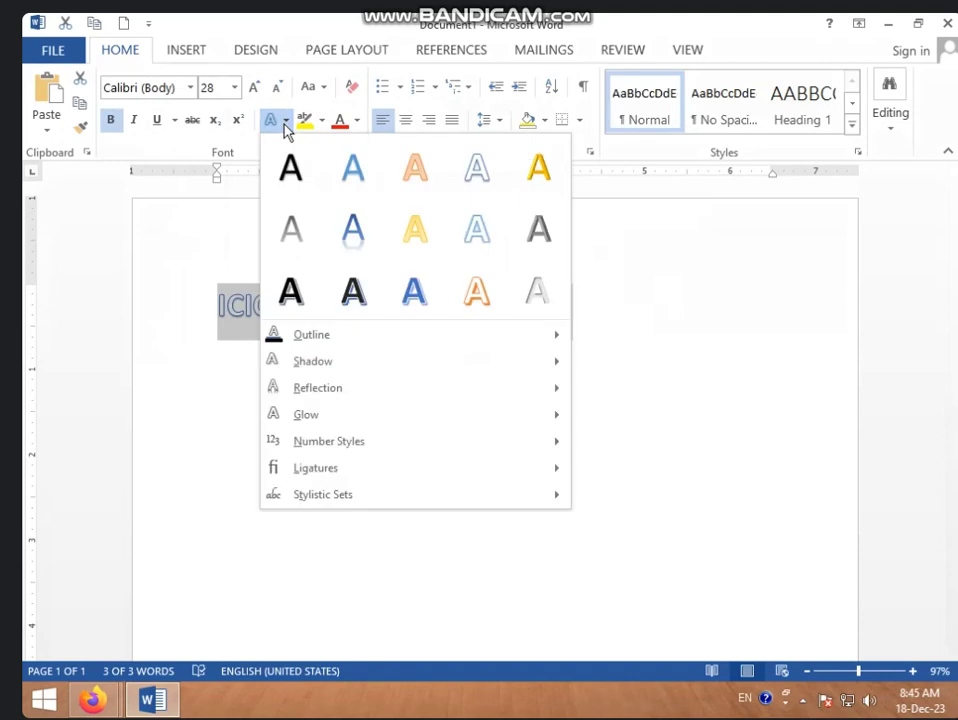
{"action": "mouse_move", "coordinate": [367, 341]}
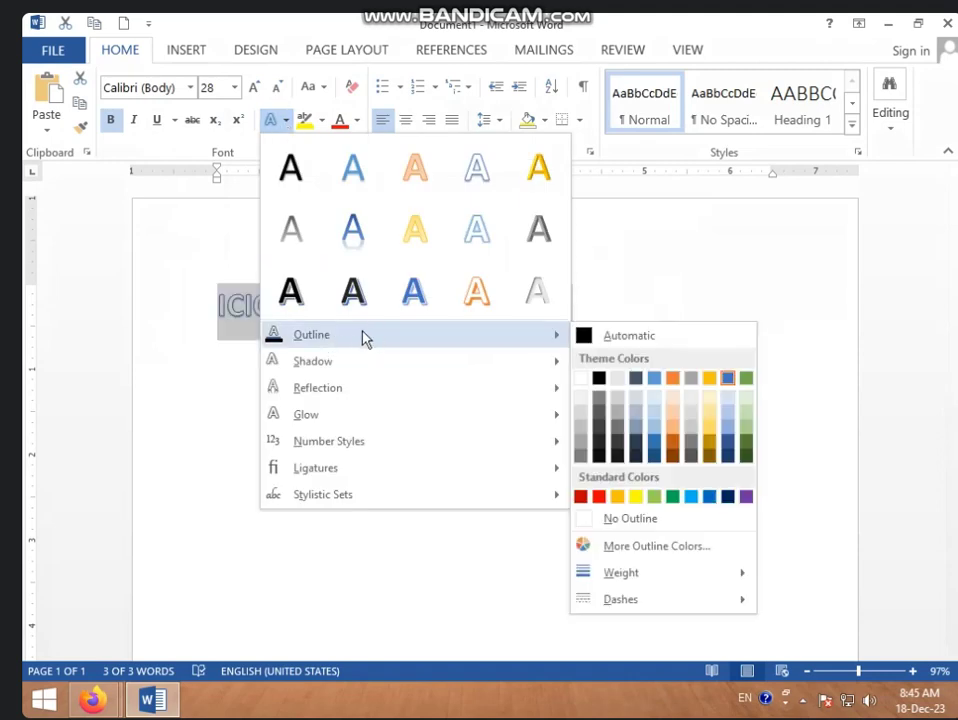
{"action": "left_click", "coordinate": [217, 393]}
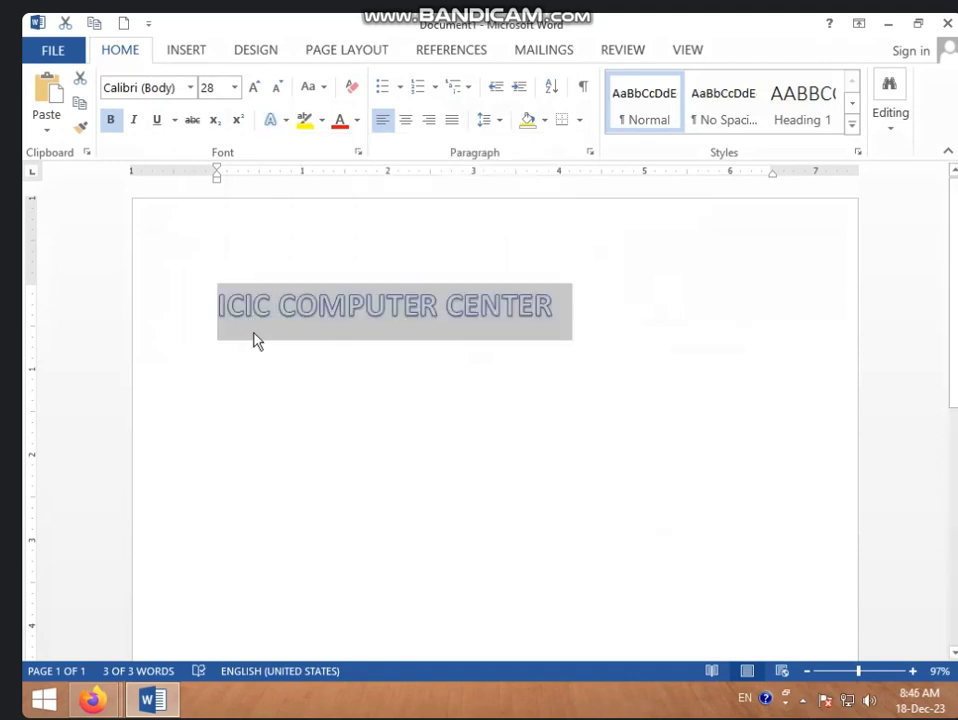
{"action": "left_click", "coordinate": [276, 328]}
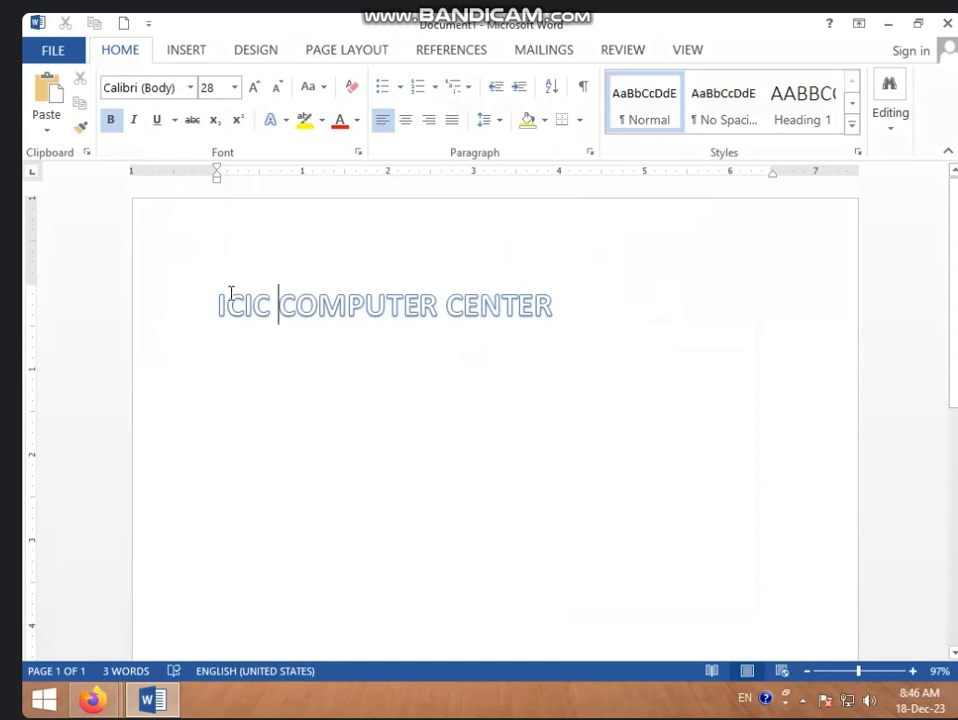
Set the text outline of the whole ICIC COMPUTER CENTER line to the green theme color
{"action": "left_click_drag", "start_coordinate": [207, 299], "coordinate": [569, 293]}
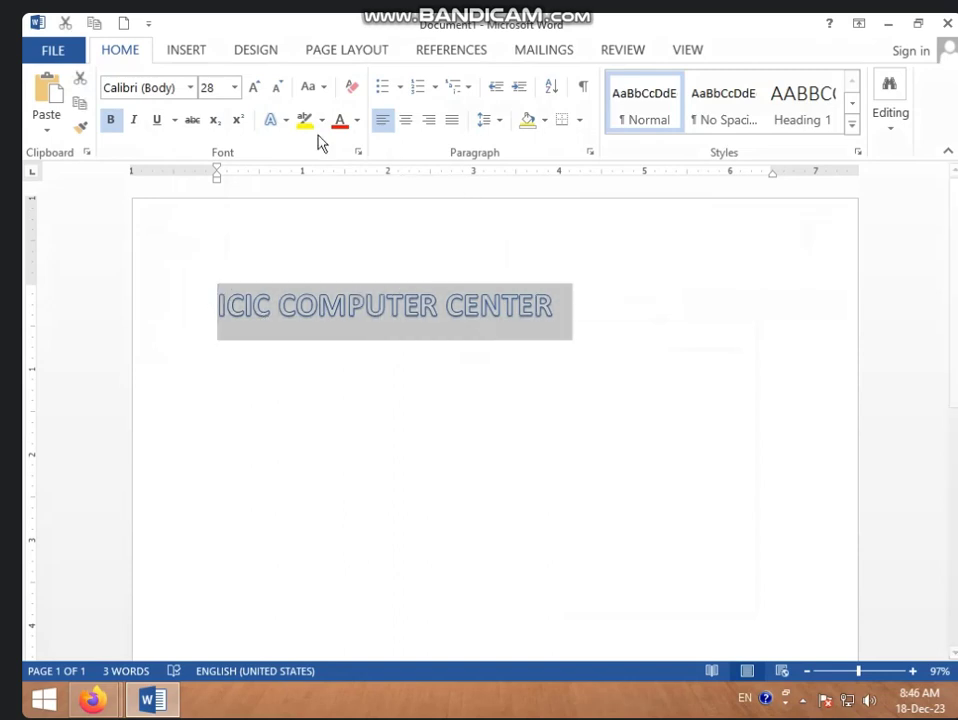
{"action": "left_click", "coordinate": [285, 120]}
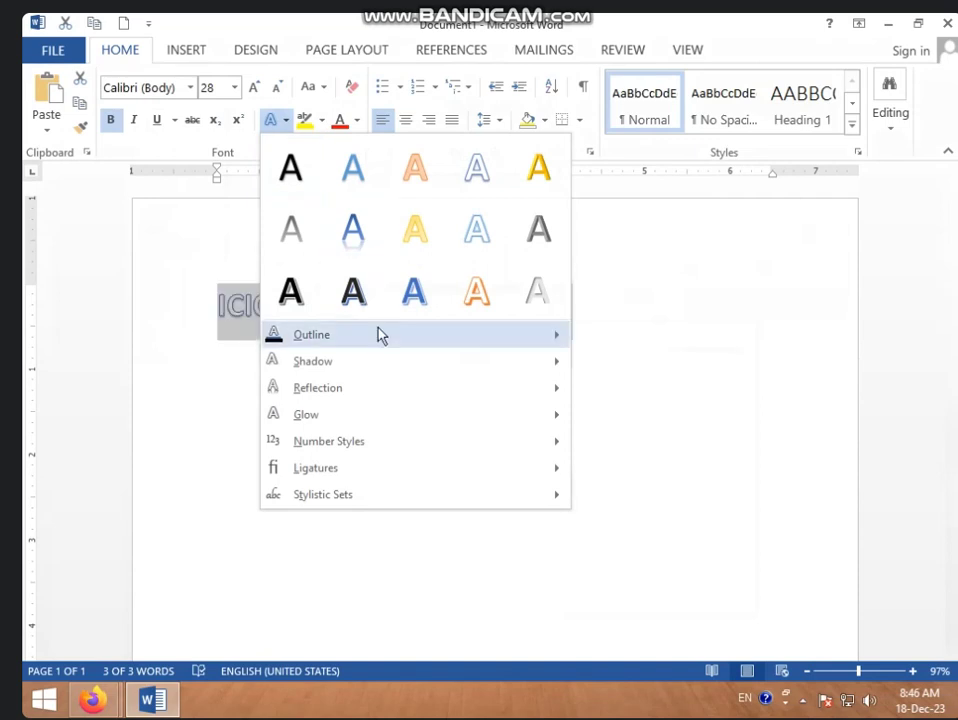
{"action": "mouse_move", "coordinate": [378, 336]}
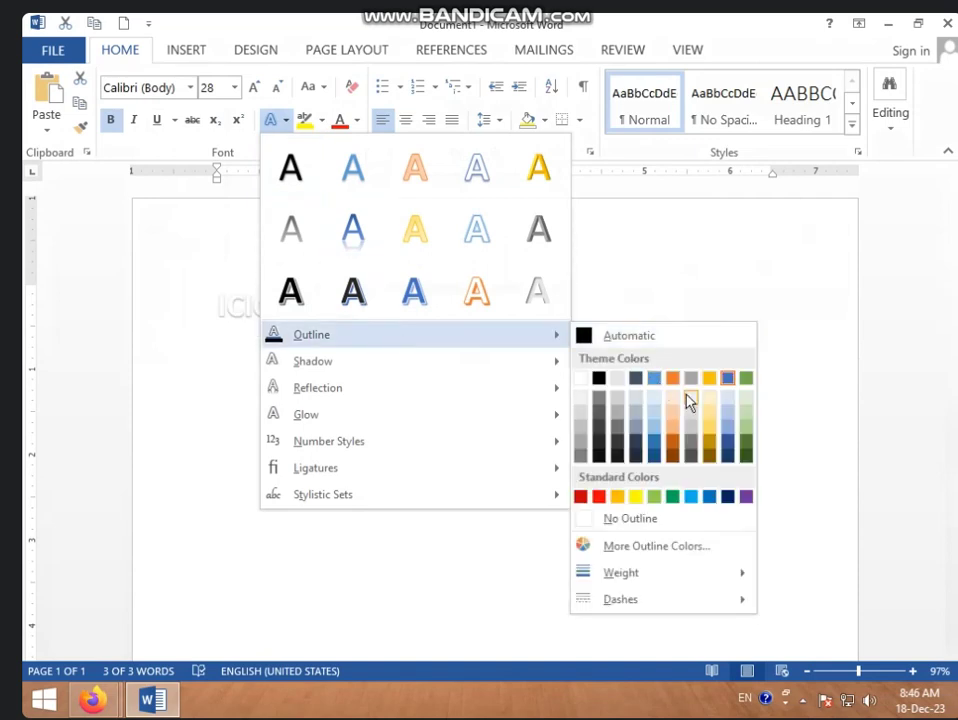
{"action": "left_click", "coordinate": [749, 381]}
{"action": "left_click", "coordinate": [404, 372]}
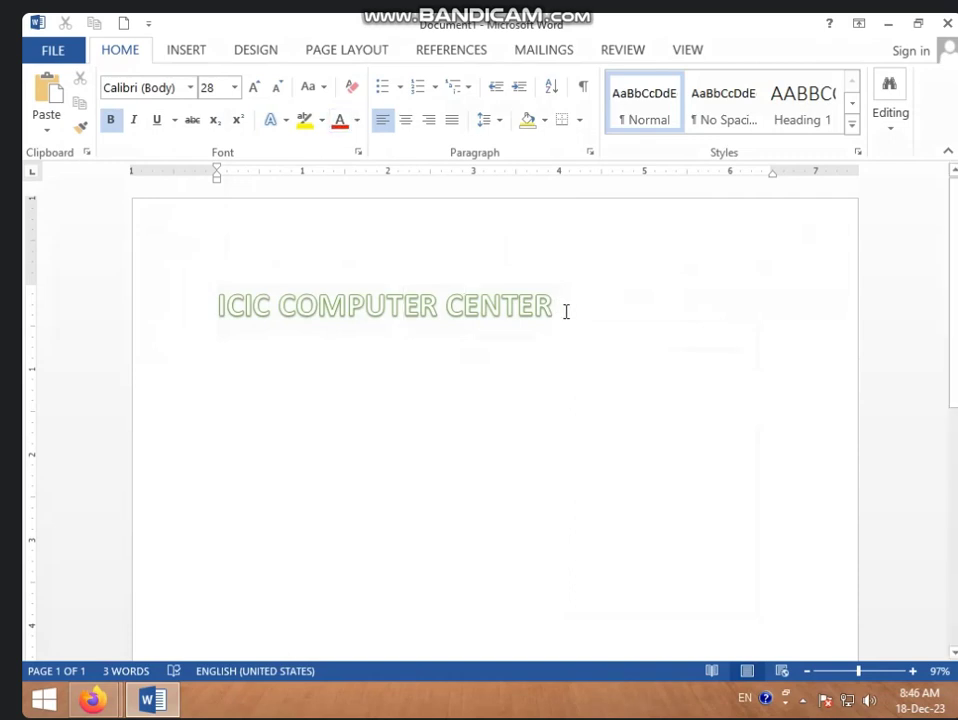
Remove the text outline from the whole ICIC COMPUTER CENTER line with the No Outline option
{"action": "left_click_drag", "start_coordinate": [566, 311], "coordinate": [214, 330]}
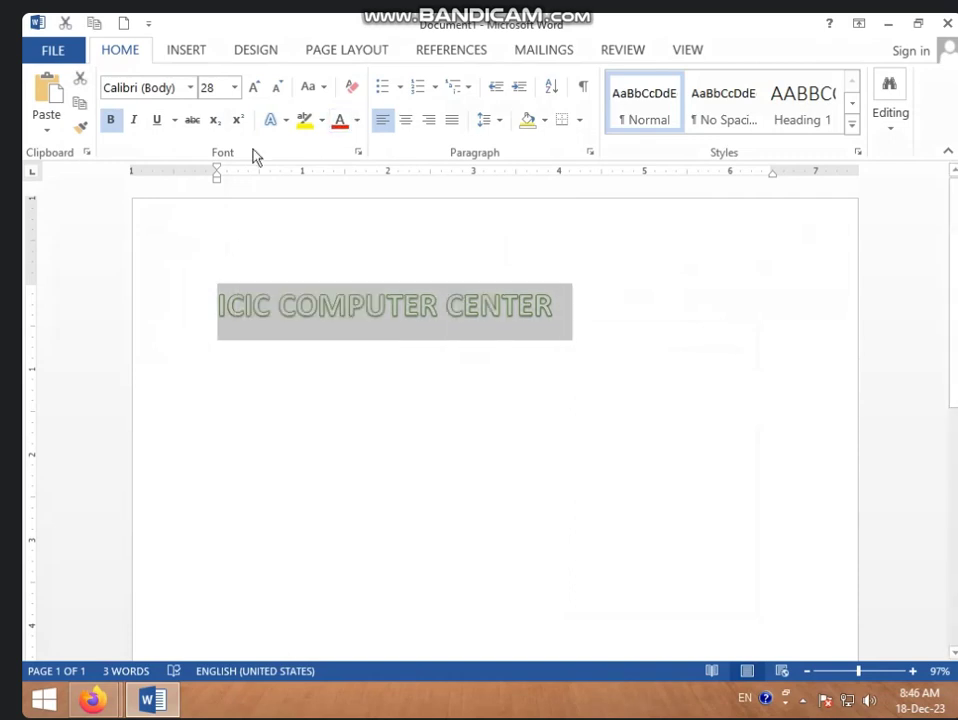
{"action": "left_click", "coordinate": [272, 120]}
{"action": "mouse_move", "coordinate": [494, 342]}
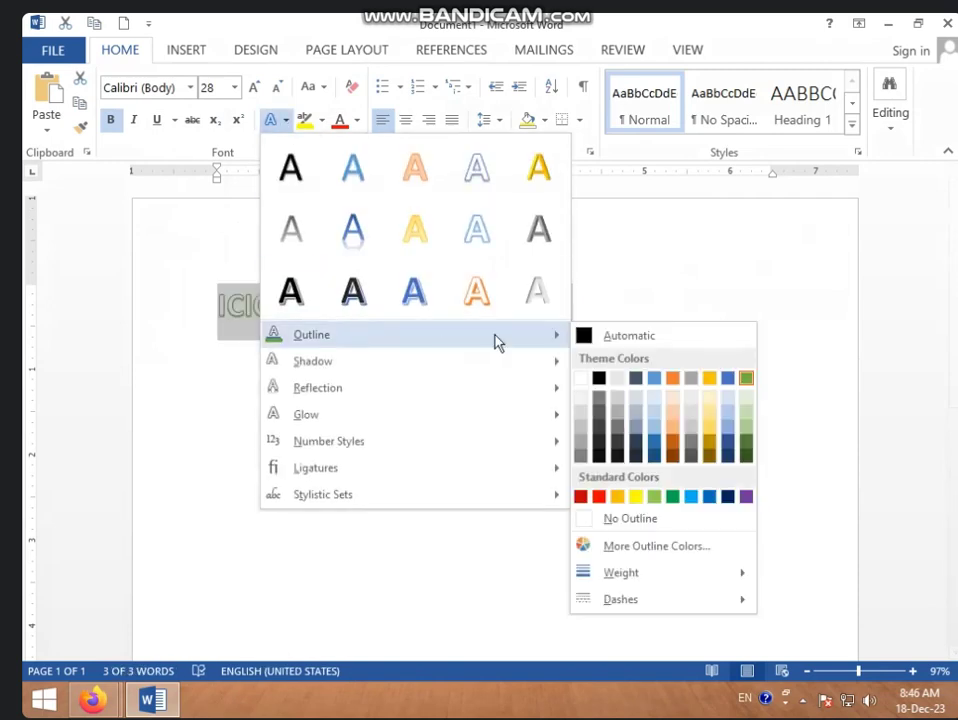
{"action": "left_click", "coordinate": [695, 533]}
{"action": "left_click", "coordinate": [406, 443]}
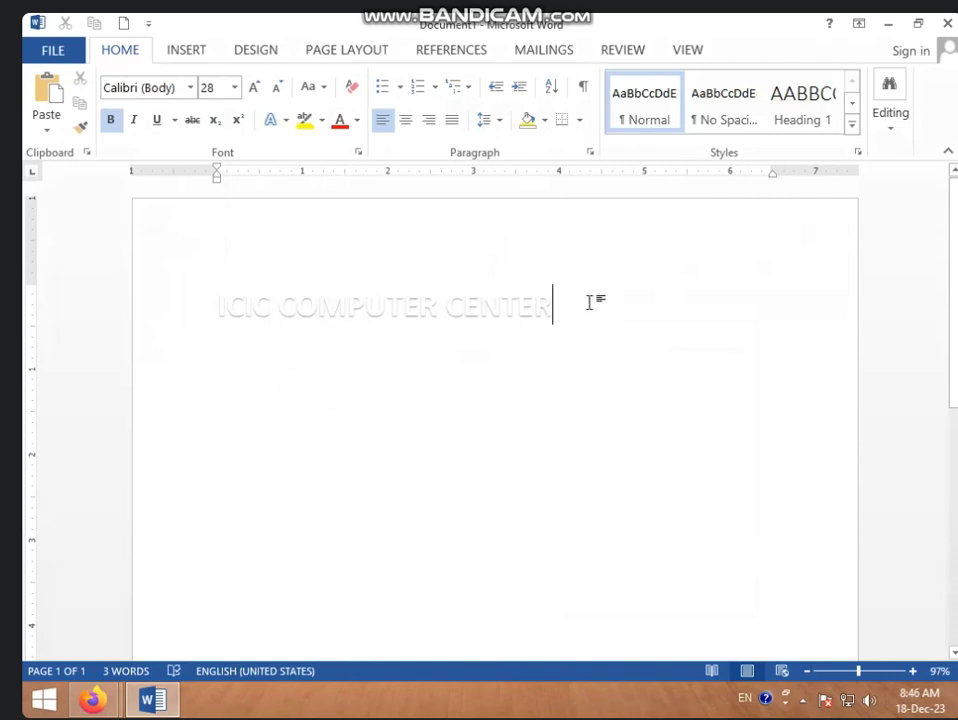
Set the text outline of the whole ICIC COMPUTER CENTER line to pale yellow from the standard color palette under More Outline Colors
{"action": "left_click_drag", "start_coordinate": [567, 304], "coordinate": [216, 319]}
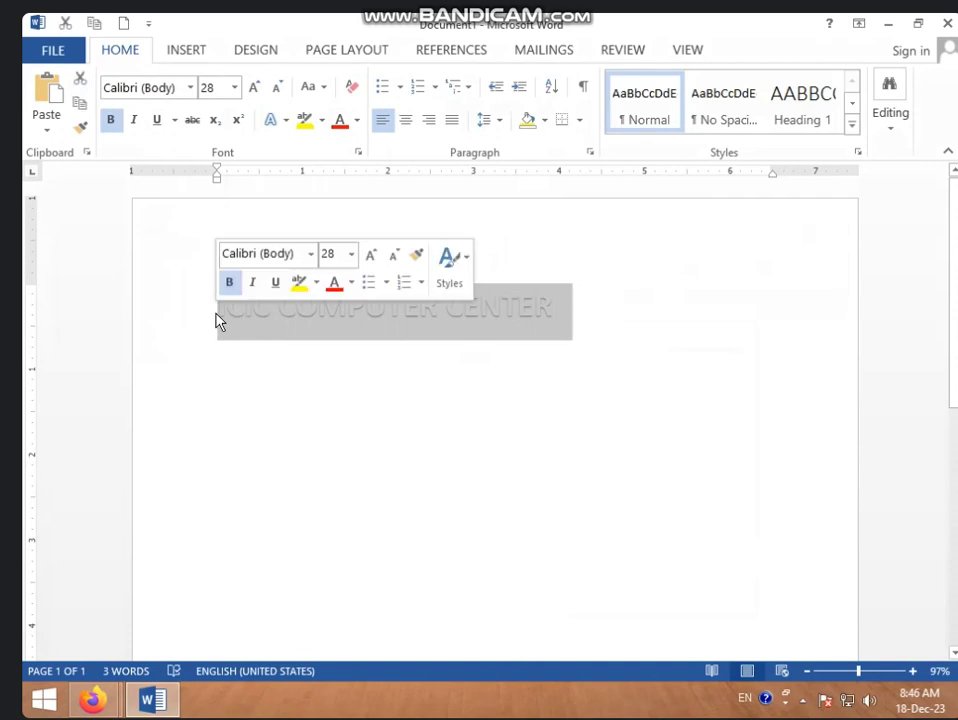
{"action": "left_click", "coordinate": [287, 121]}
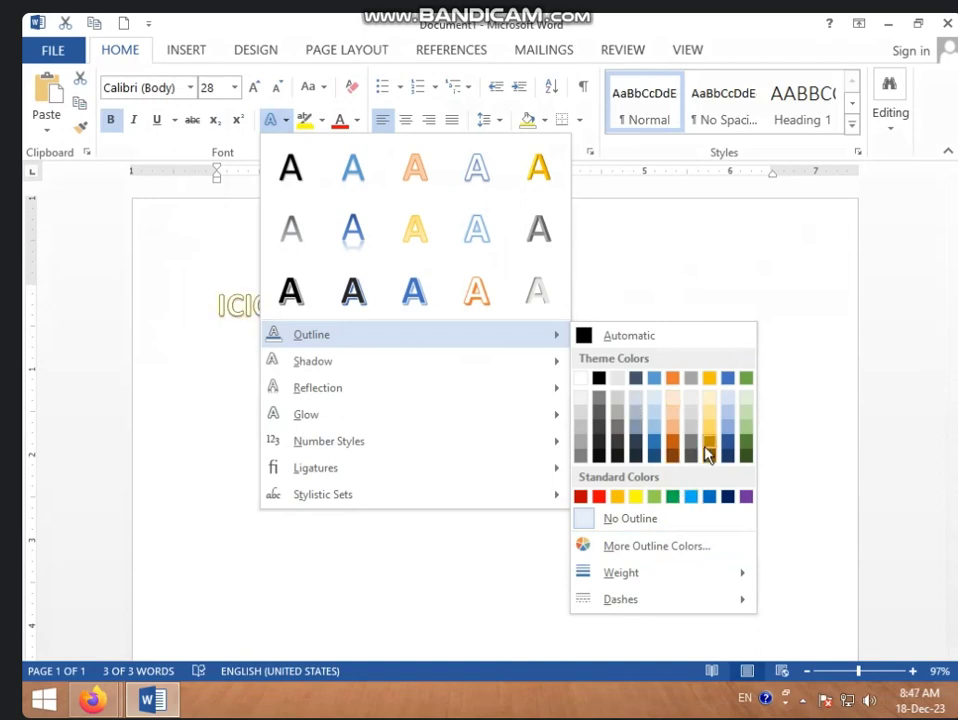
{"action": "left_click", "coordinate": [720, 548]}
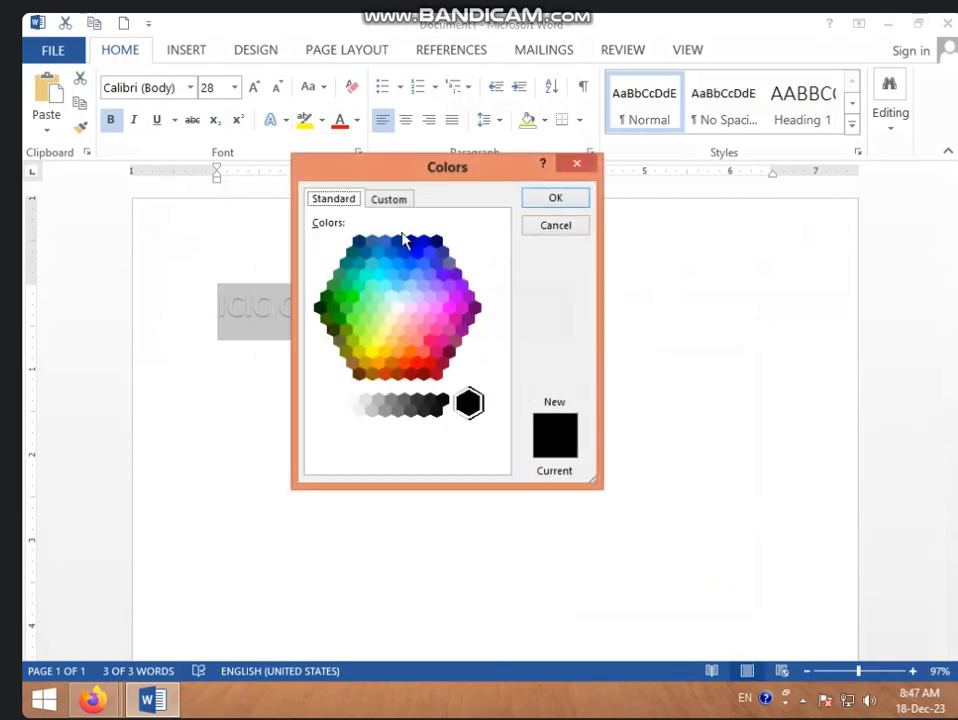
{"action": "left_click", "coordinate": [392, 199]}
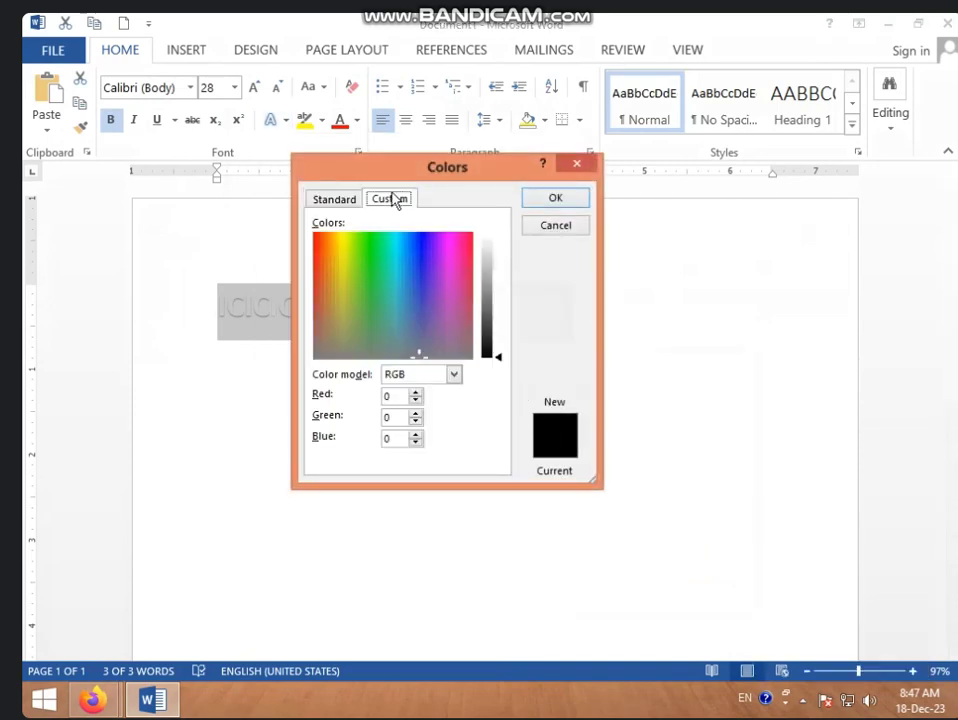
{"action": "left_click", "coordinate": [336, 199]}
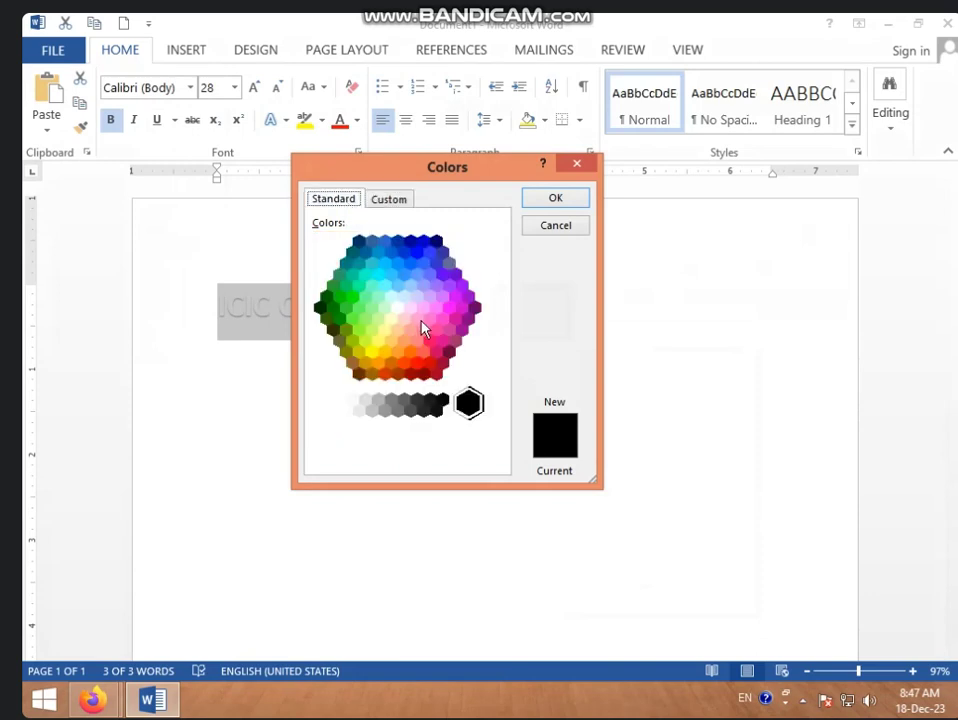
{"action": "left_click", "coordinate": [397, 307]}
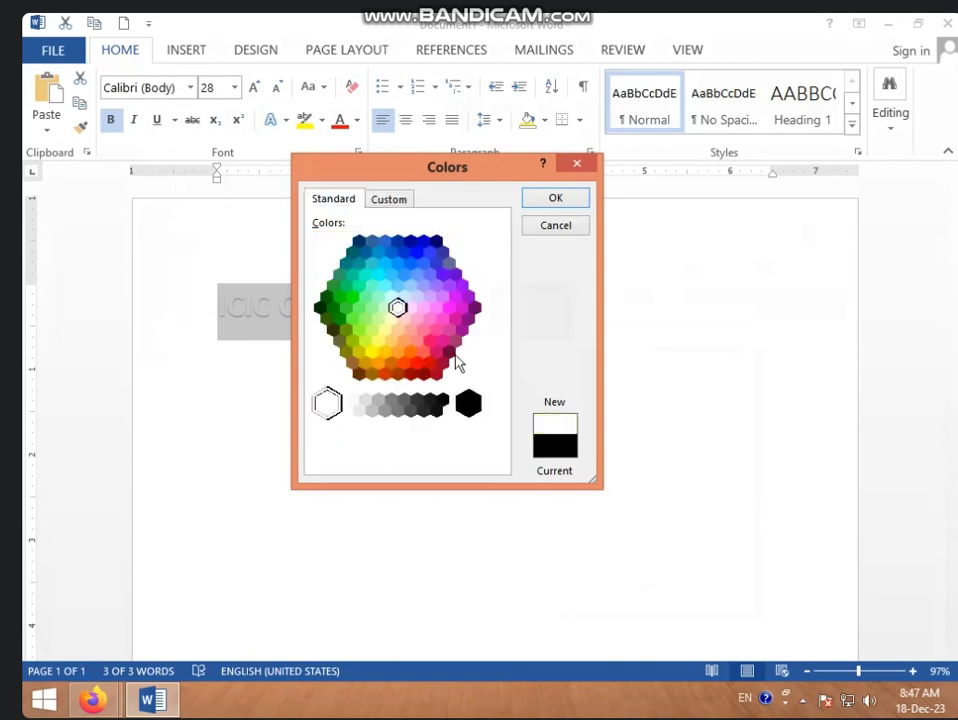
{"action": "left_click", "coordinate": [391, 318]}
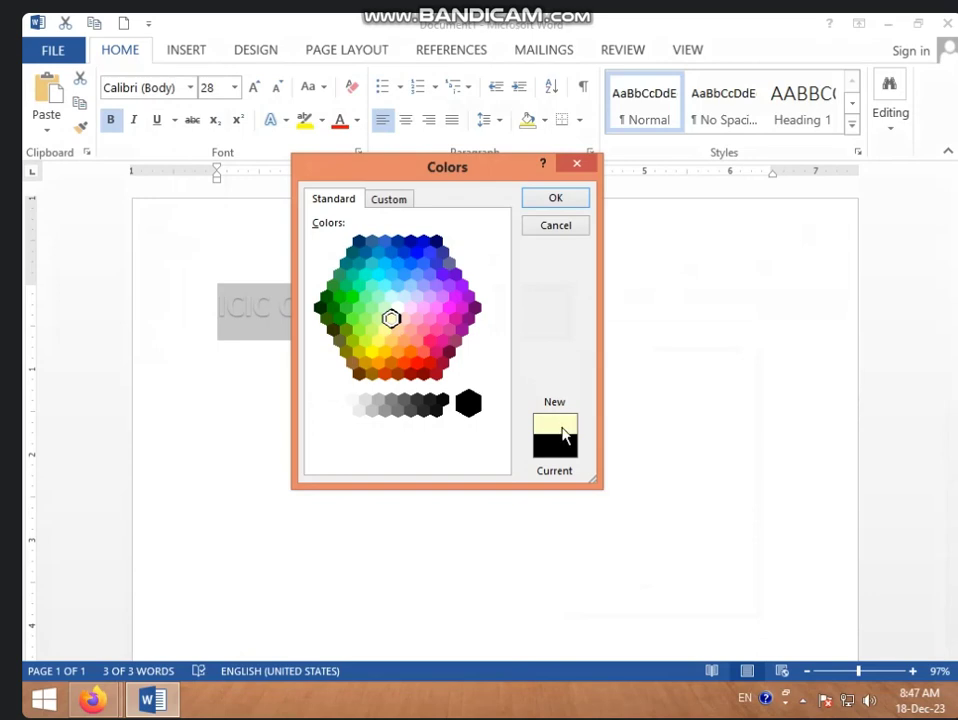
{"action": "left_click", "coordinate": [556, 202]}
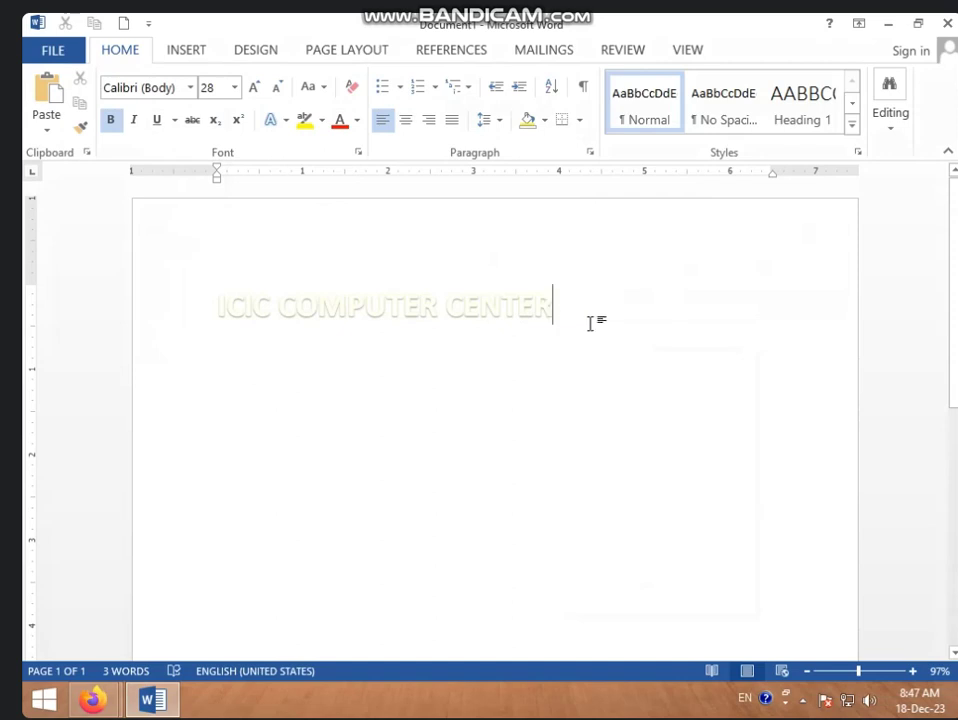
Set the text outline of the whole ICIC COMPUTER CENTER line to a custom soft green, RGB 159, 205, 181
{"action": "left_click_drag", "start_coordinate": [571, 306], "coordinate": [233, 323]}
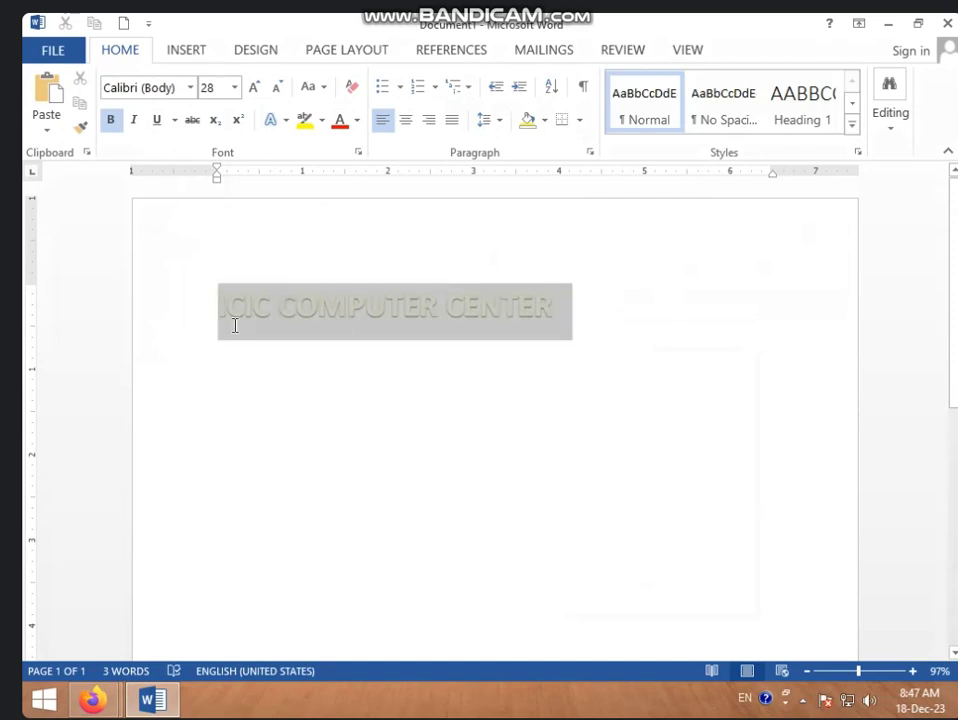
{"action": "left_click", "coordinate": [283, 124]}
{"action": "mouse_move", "coordinate": [424, 345]}
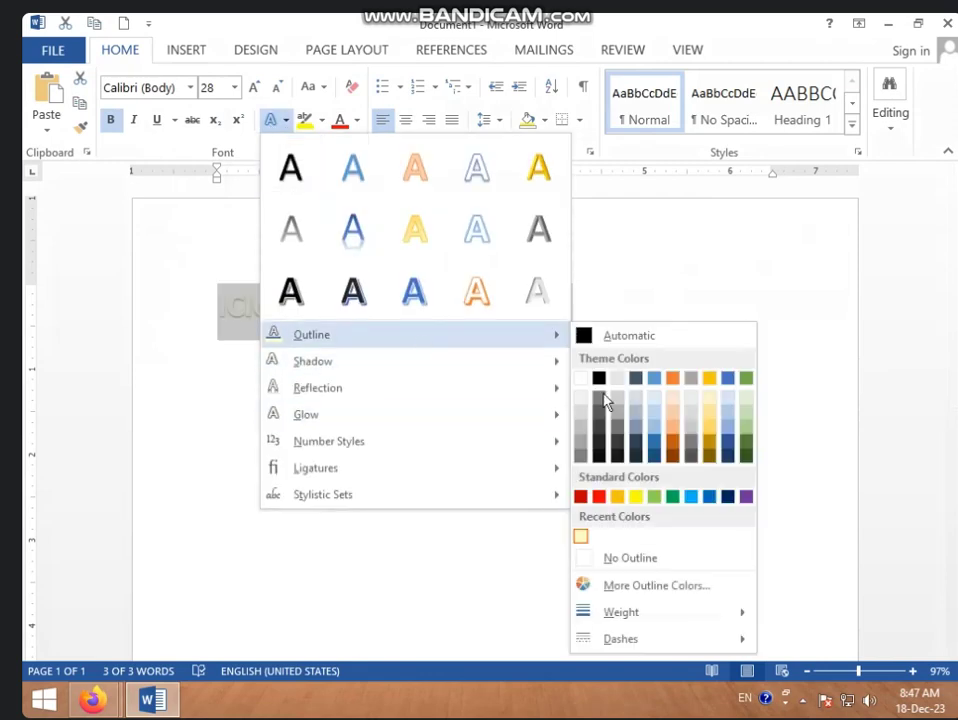
{"action": "left_click", "coordinate": [682, 584]}
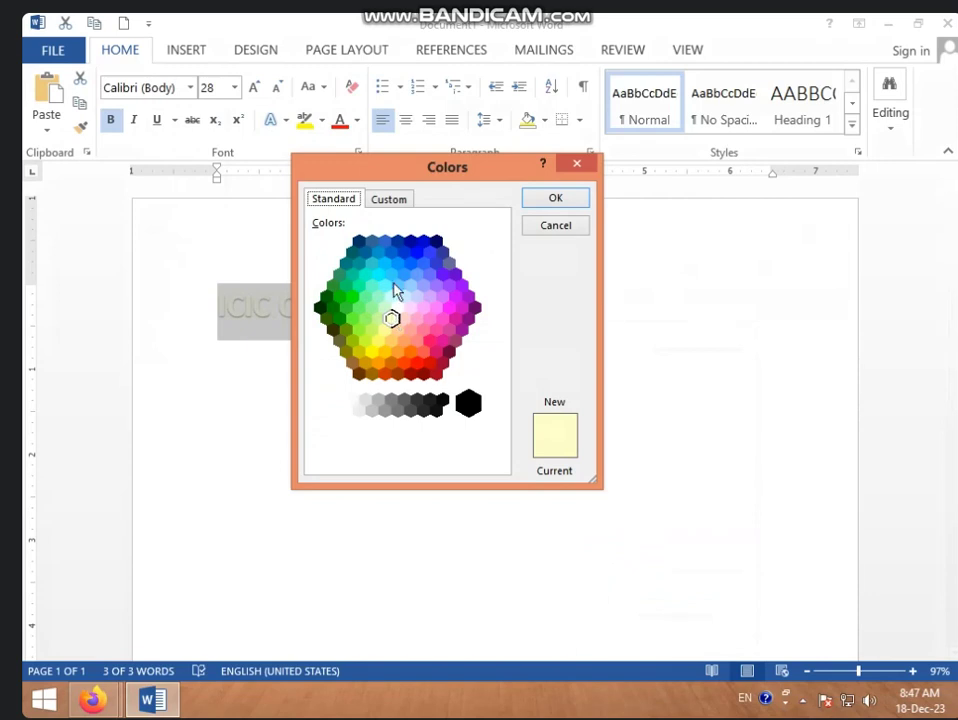
{"action": "left_click", "coordinate": [382, 204]}
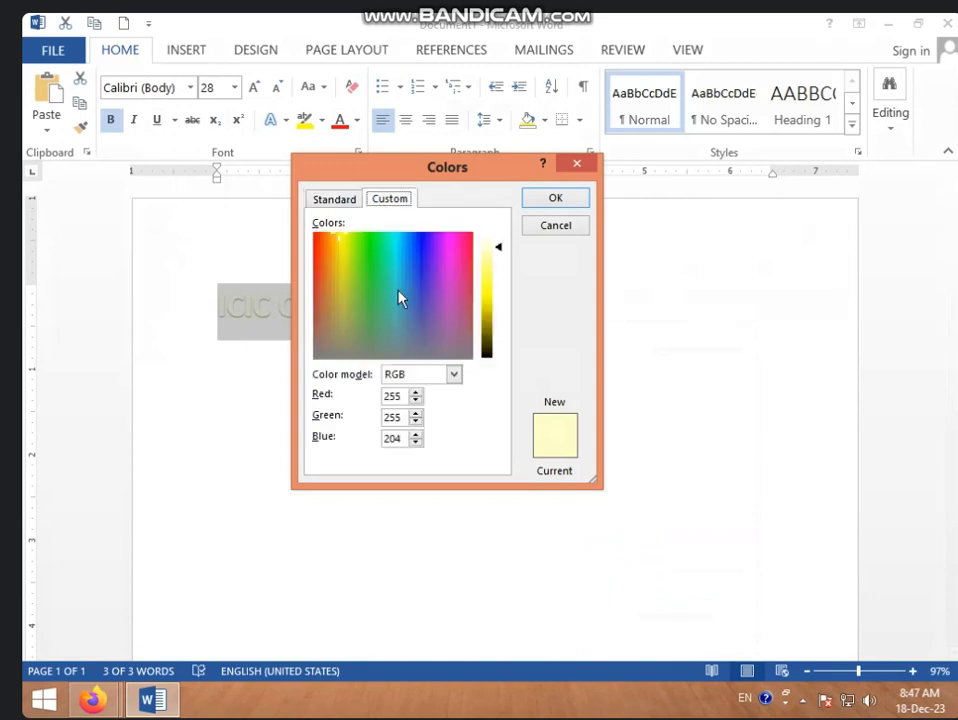
{"action": "left_click", "coordinate": [378, 318]}
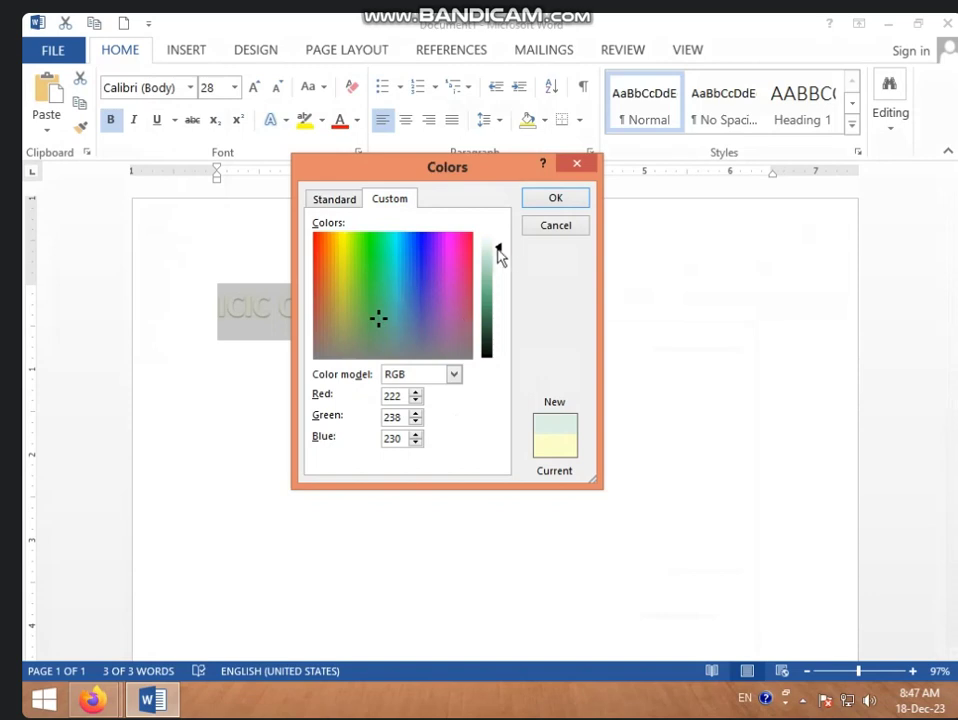
{"action": "mouse_move", "coordinate": [499, 253]}
{"action": "left_mouse_down"}
{"action": "mouse_move", "coordinate": [502, 350]}
{"action": "mouse_move", "coordinate": [492, 361]}
{"action": "mouse_move", "coordinate": [488, 273]}
{"action": "left_mouse_up"}
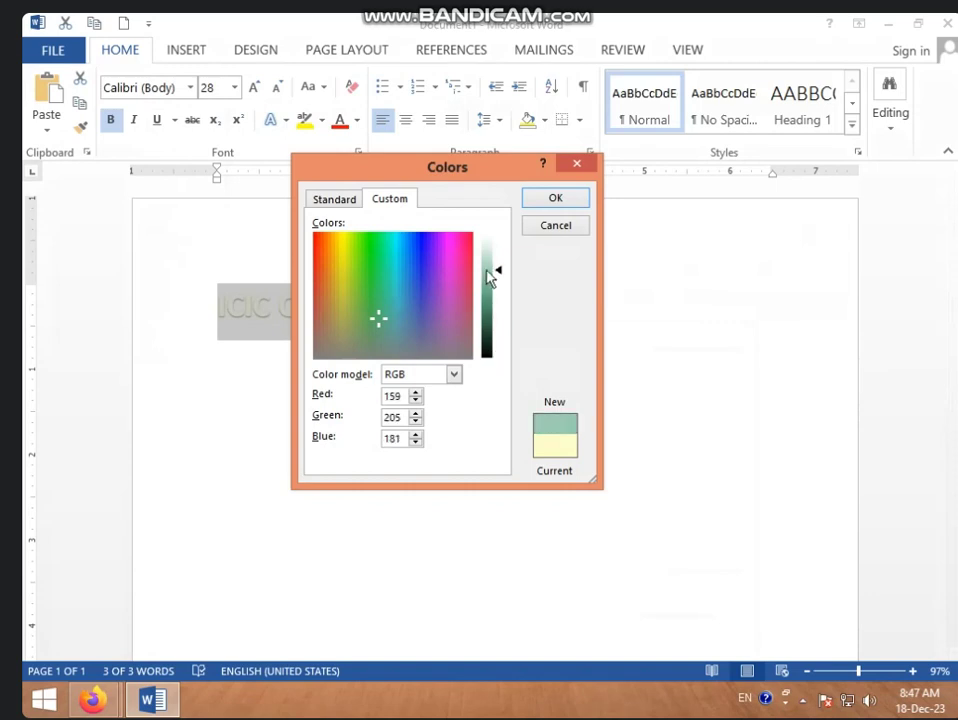
{"action": "left_click", "coordinate": [556, 198]}
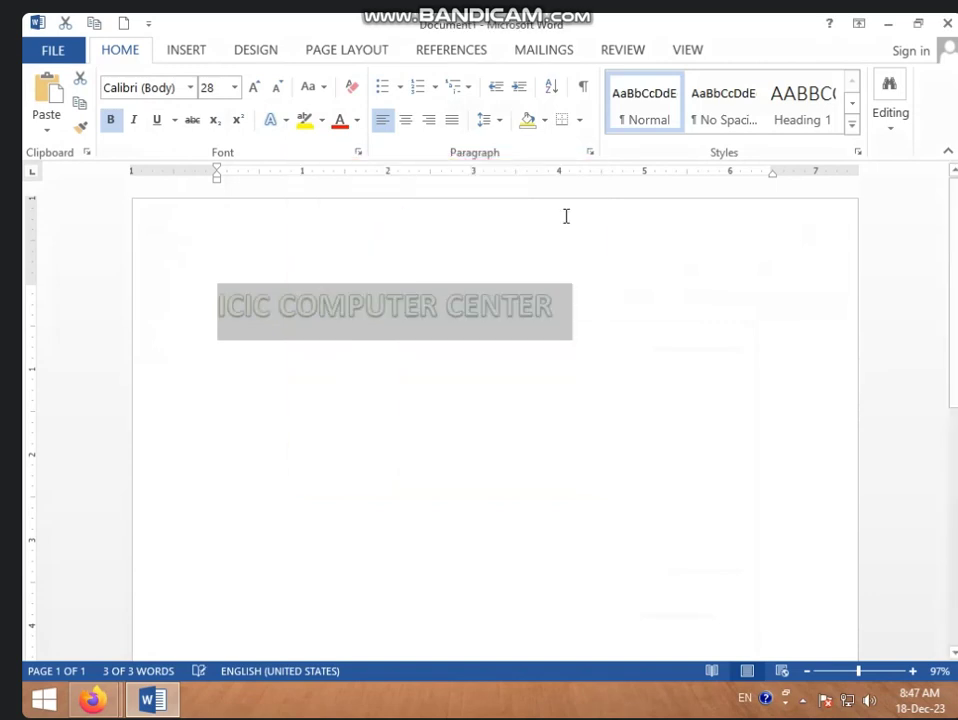
{"action": "left_click", "coordinate": [560, 310]}
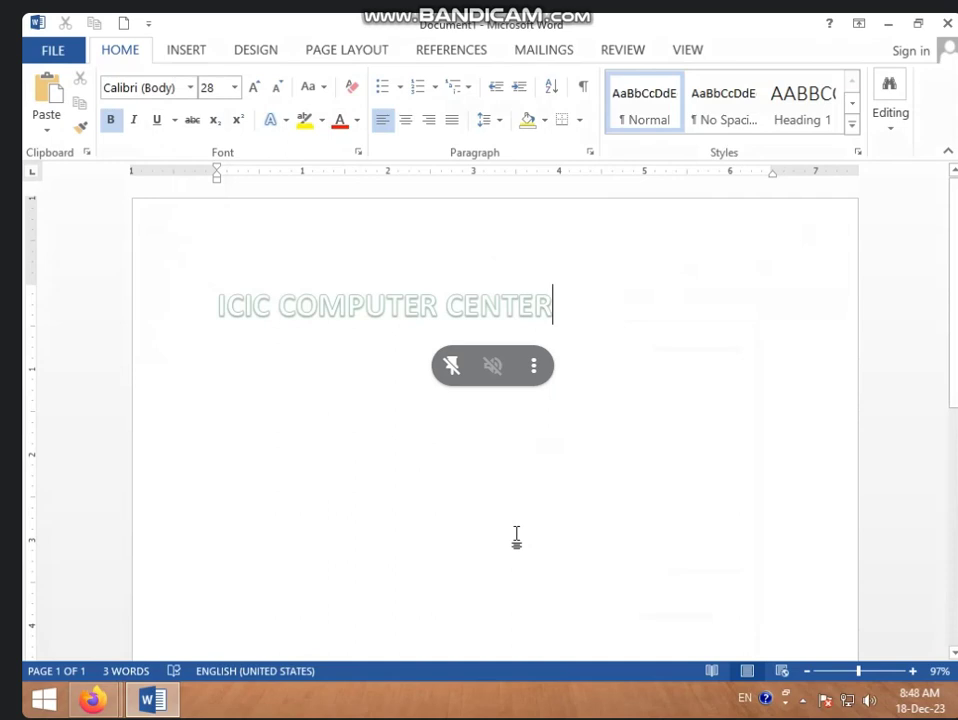
Set the text outline weight of the whole ICIC COMPUTER CENTER line to 2¼ pt
{"action": "left_click", "coordinate": [284, 124]}
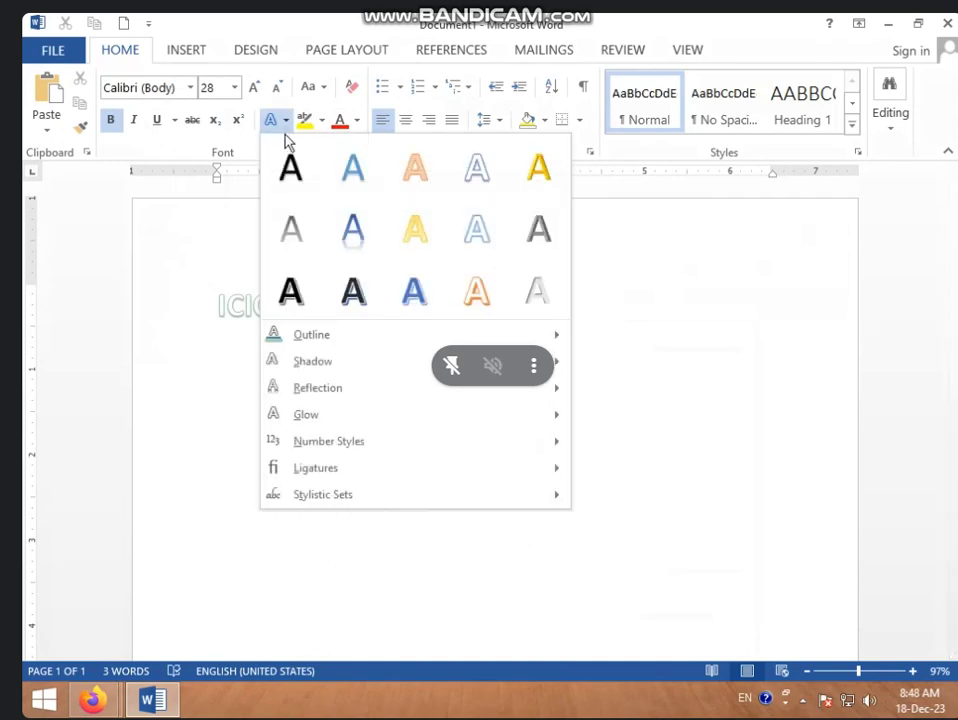
{"action": "left_click", "coordinate": [220, 380]}
{"action": "left_click_drag", "start_coordinate": [560, 301], "coordinate": [222, 321]}
{"action": "left_click", "coordinate": [290, 125]}
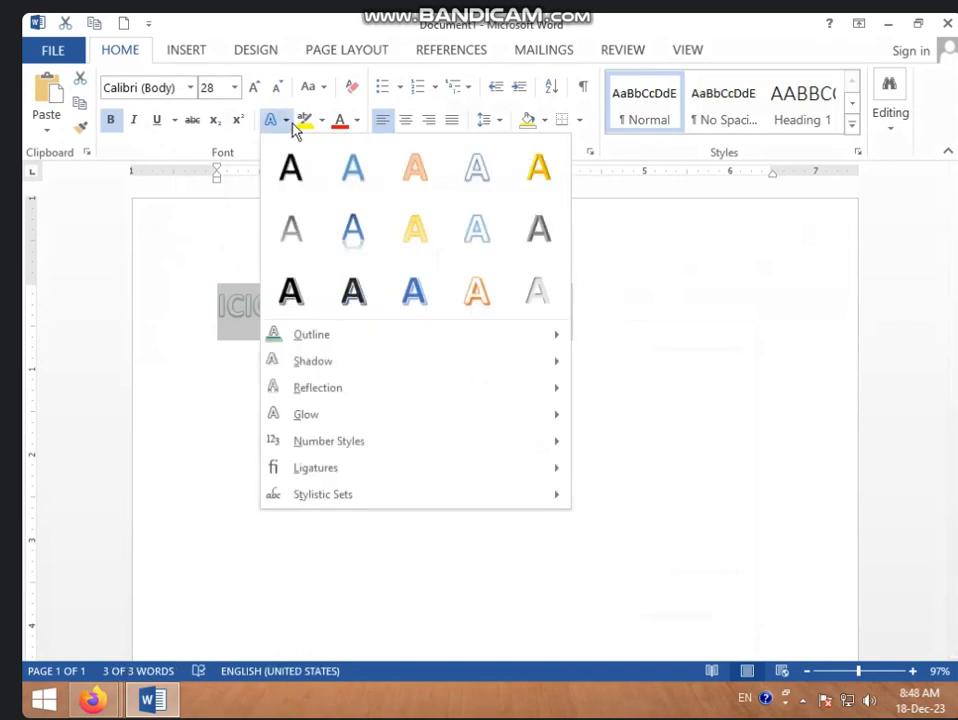
{"action": "mouse_move", "coordinate": [452, 348]}
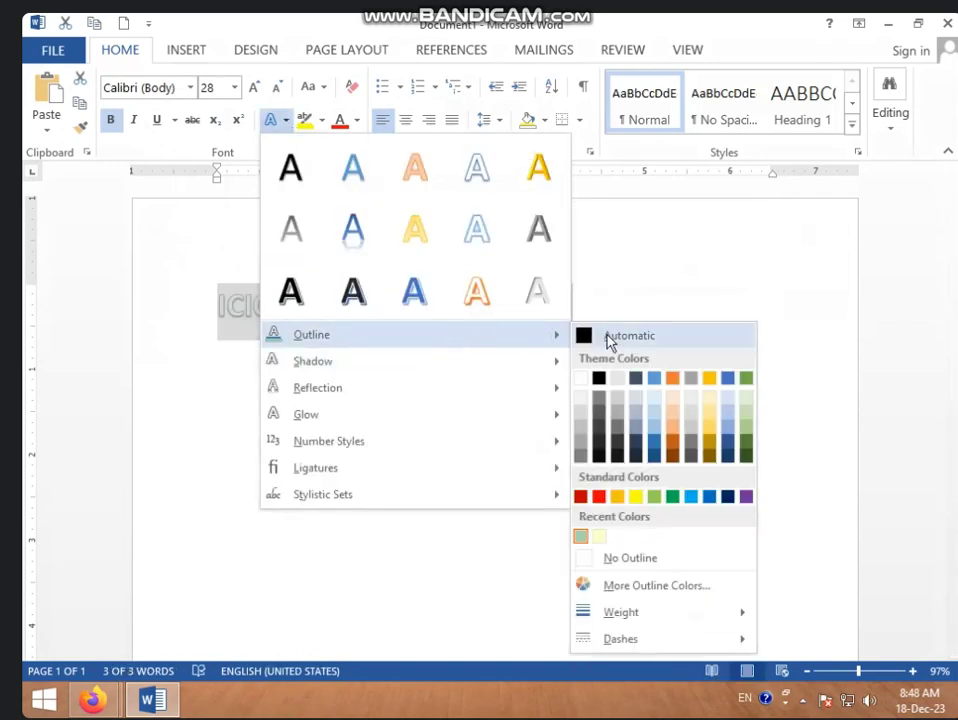
{"action": "mouse_move", "coordinate": [689, 622]}
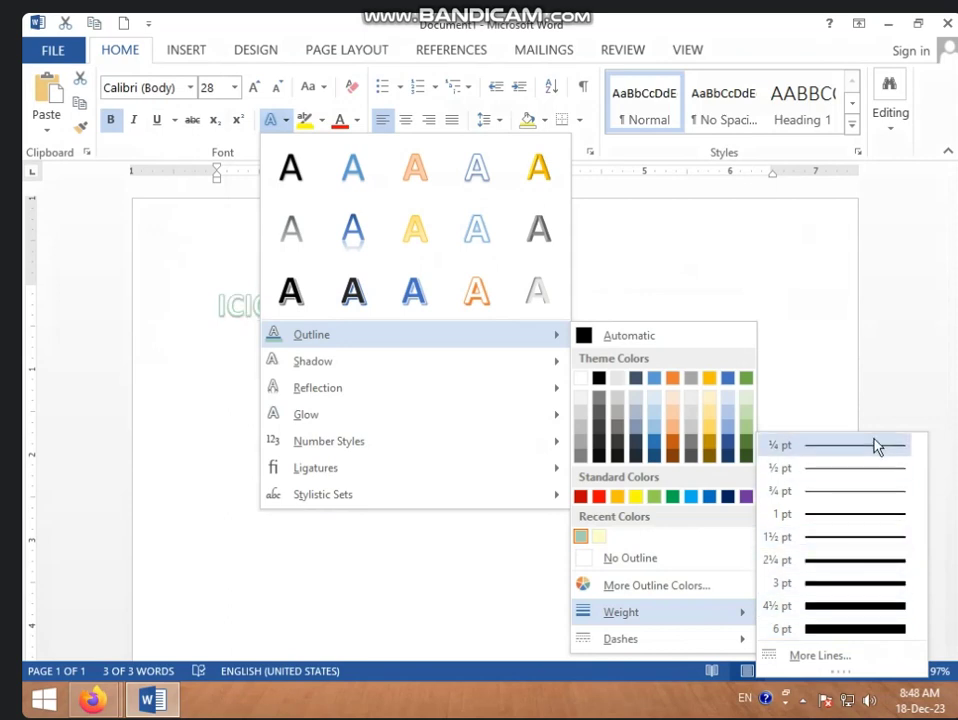
{"action": "left_click", "coordinate": [876, 561]}
{"action": "left_click", "coordinate": [381, 466]}
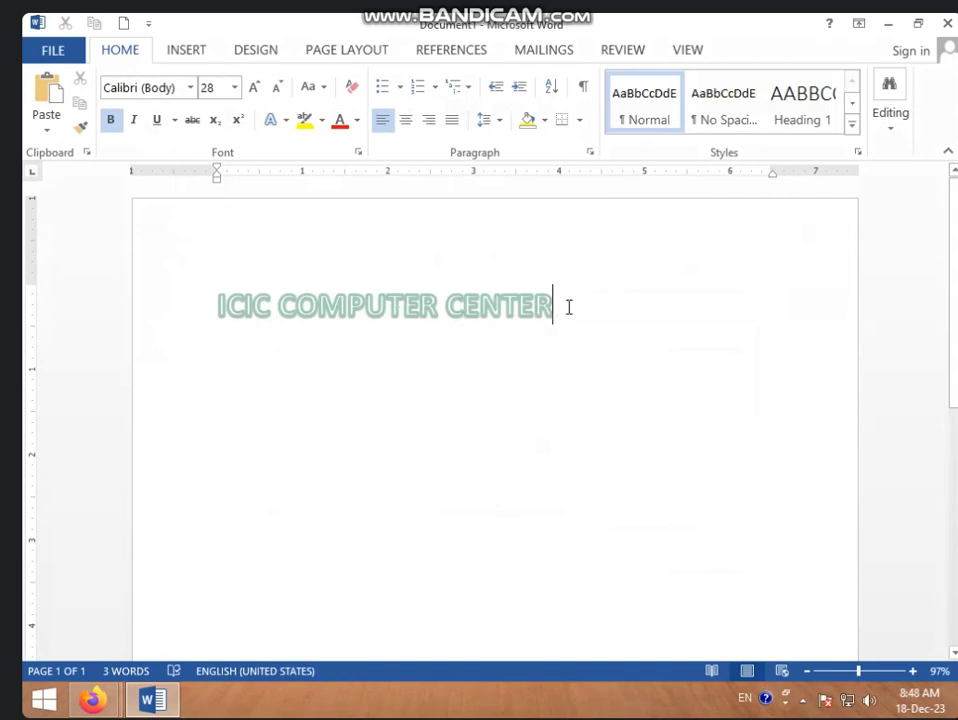
Increase the text outline weight of the whole ICIC COMPUTER CENTER line to 6 pt
{"action": "left_click_drag", "start_coordinate": [567, 306], "coordinate": [203, 316]}
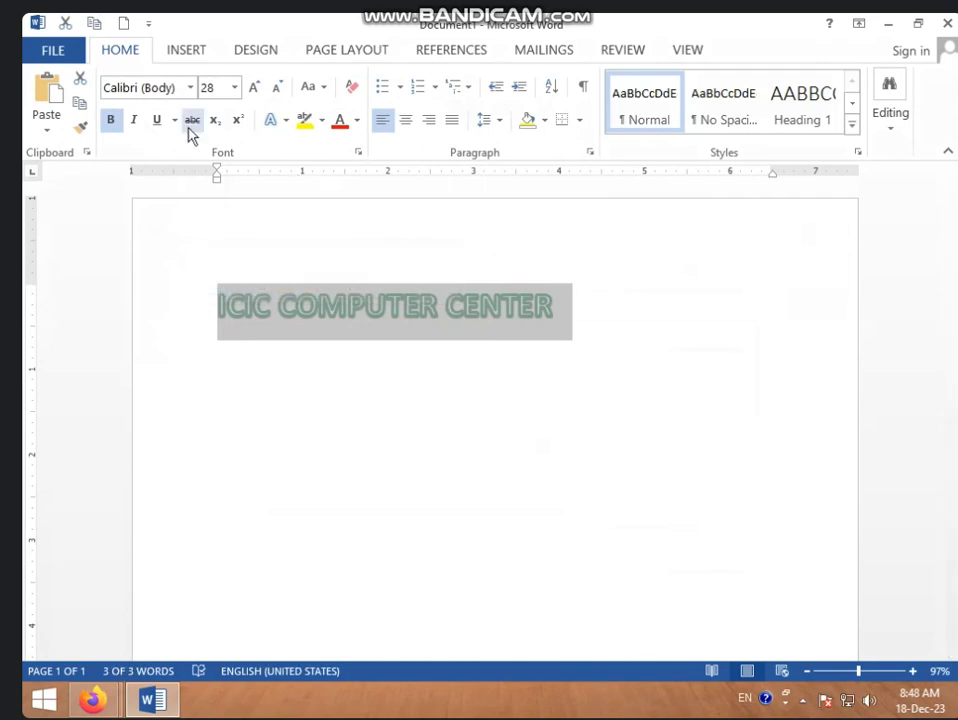
{"action": "left_click", "coordinate": [285, 121]}
{"action": "mouse_move", "coordinate": [366, 338]}
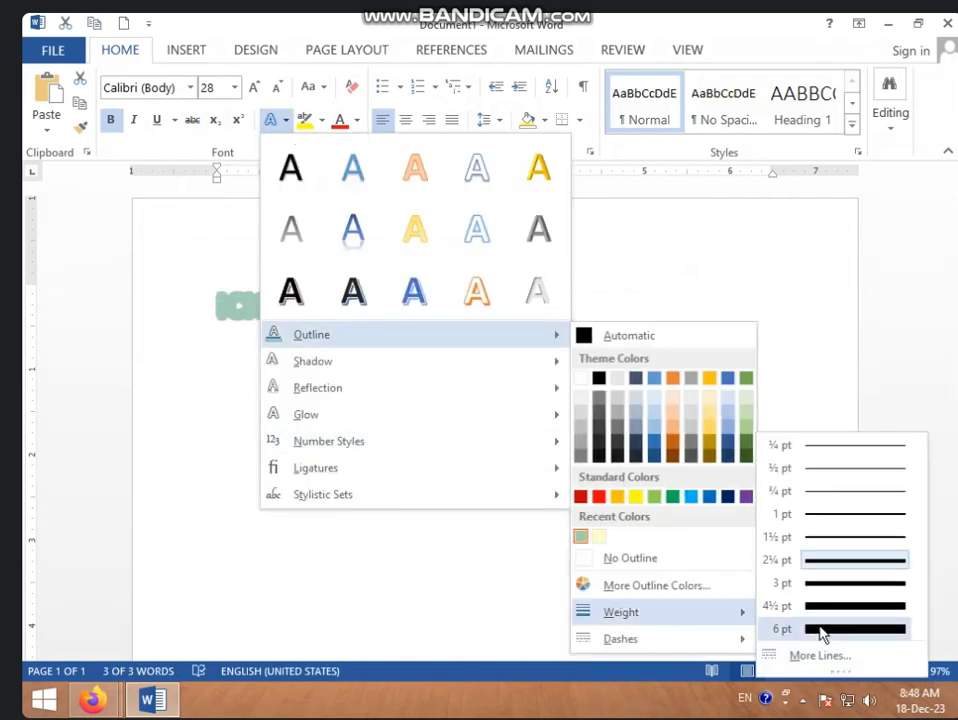
{"action": "left_click", "coordinate": [820, 629]}
{"action": "left_click", "coordinate": [498, 522]}
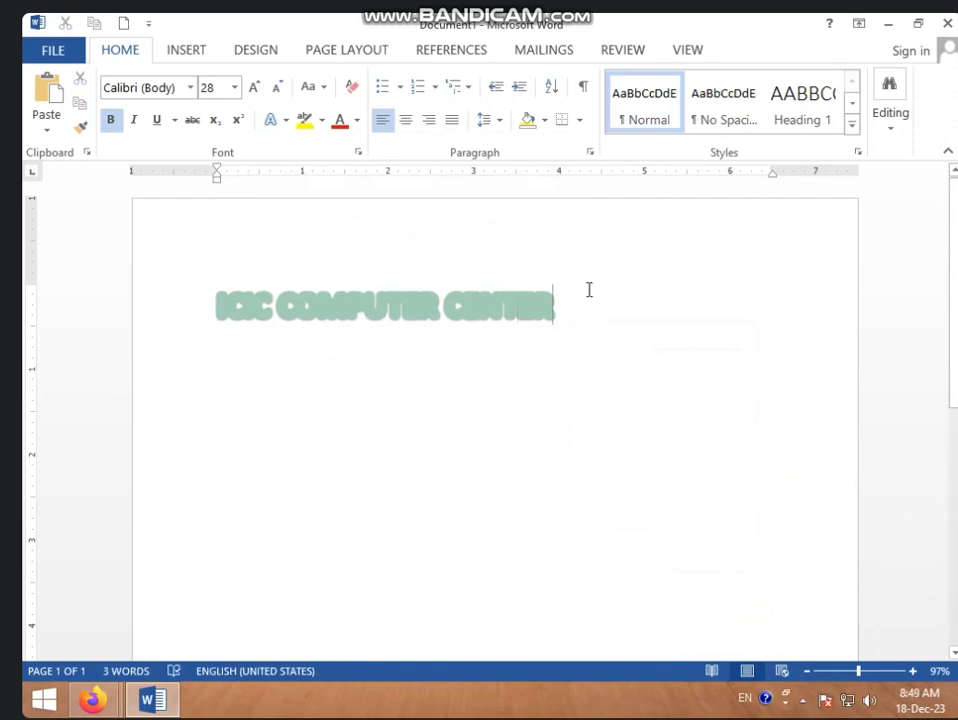
Select the whole ICIC COMPUTER CENTER line for another text effect change
{"action": "left_click_drag", "start_coordinate": [588, 291], "coordinate": [182, 343]}
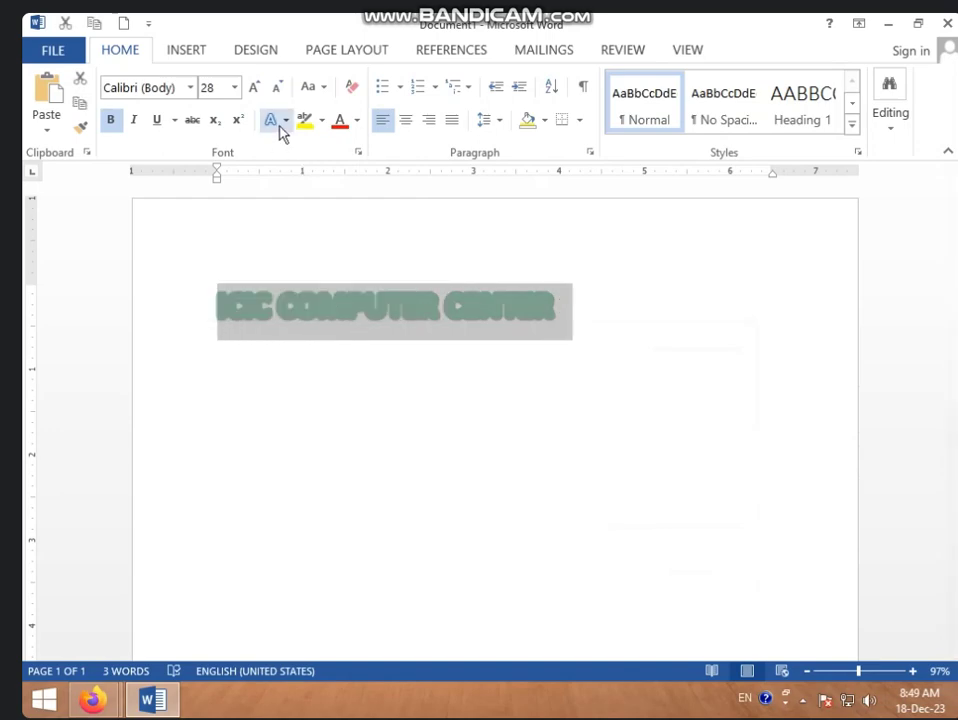